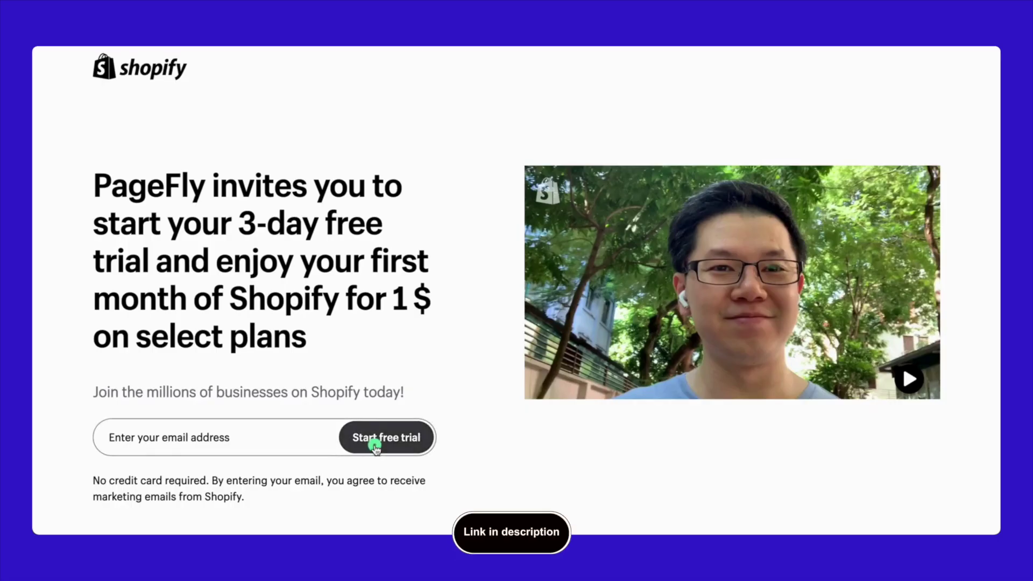
- Start the Shopify free trial and sign up with a Google account
left_click(376, 446)
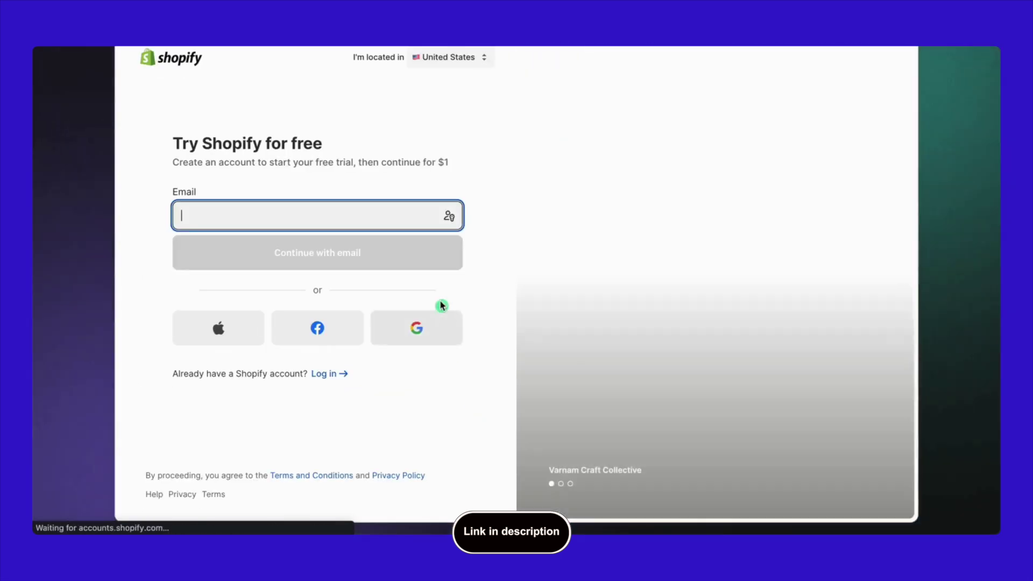
left_click(428, 328)
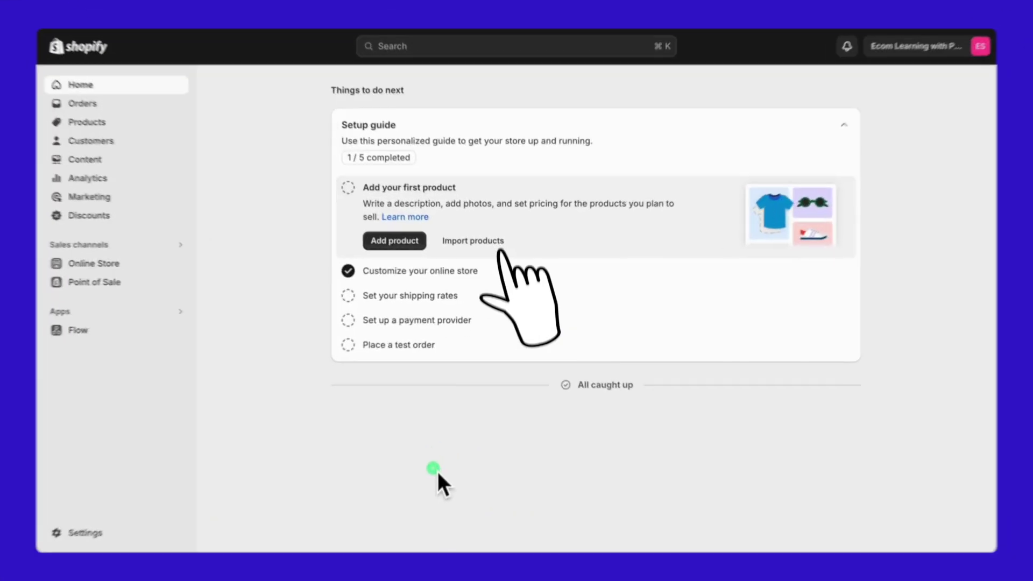
- Open the Online Store > Themes page in the store admin
left_click(131, 263)
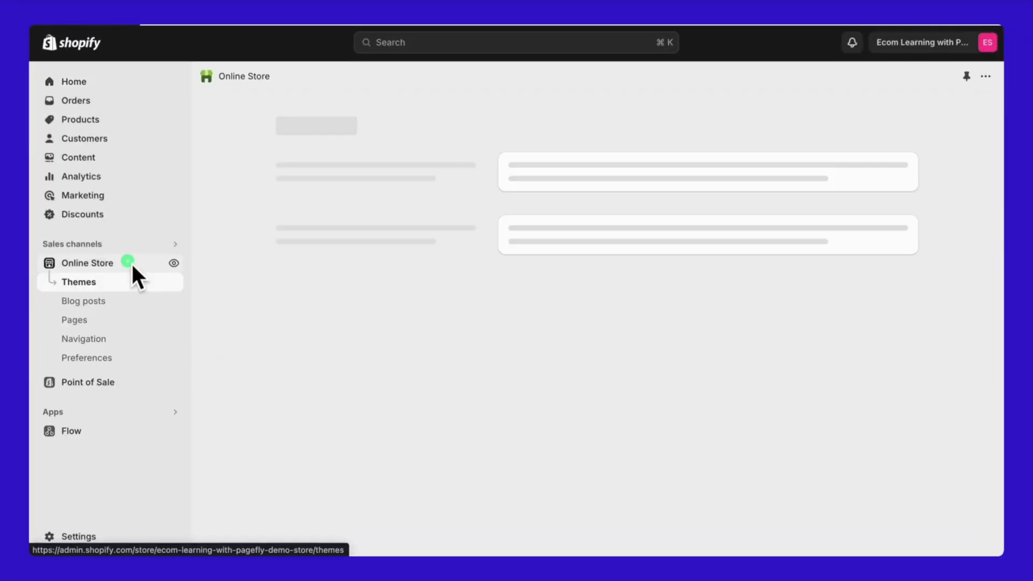
scroll(466, 402, "down", 2)
scroll(467, 402, "down", 2)
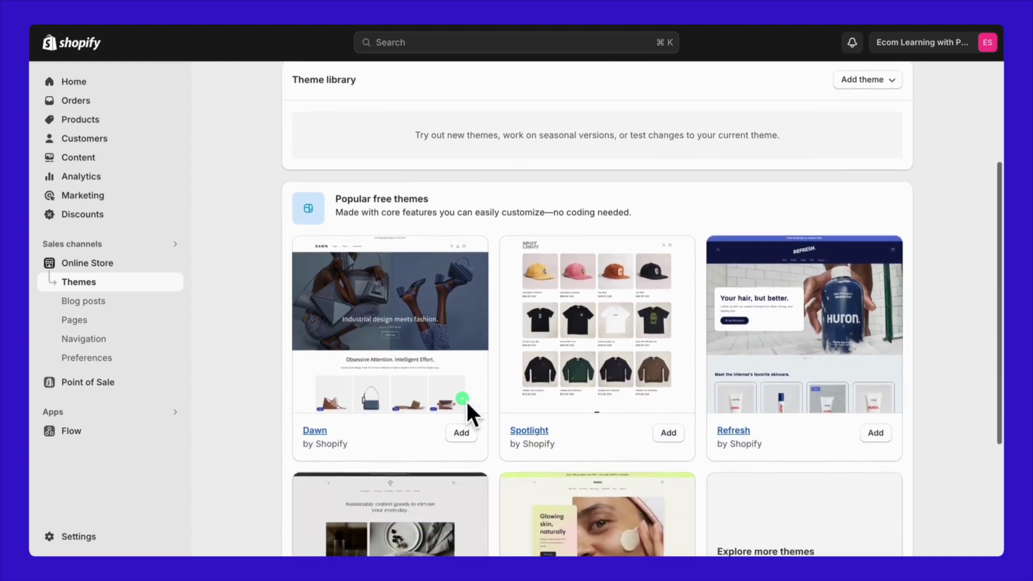
scroll(467, 402, "up", 3)
scroll(466, 403, "down", 1)
scroll(467, 403, "down", 3)
scroll(466, 400, "down", 2)
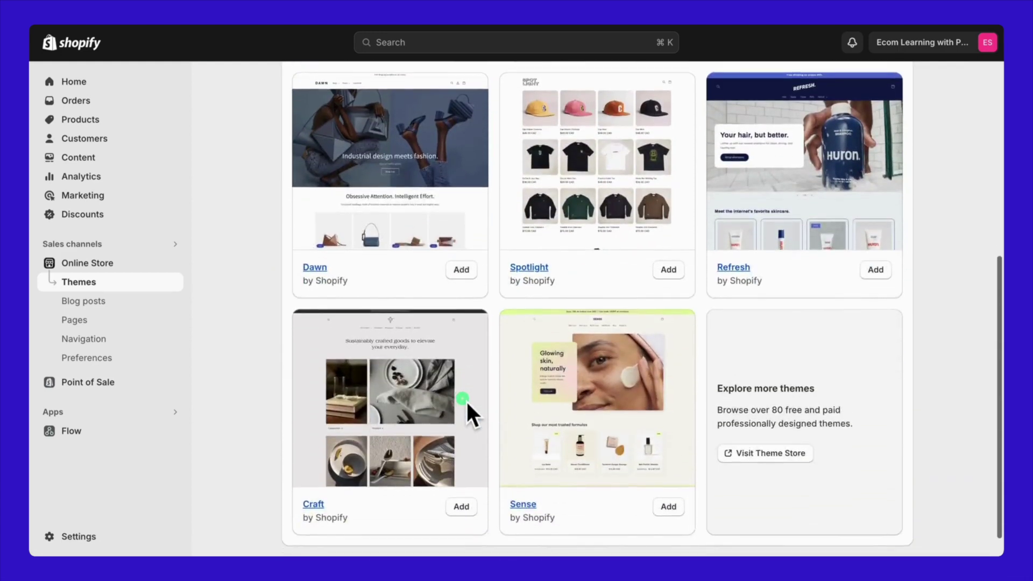
scroll(465, 400, "up", 1)
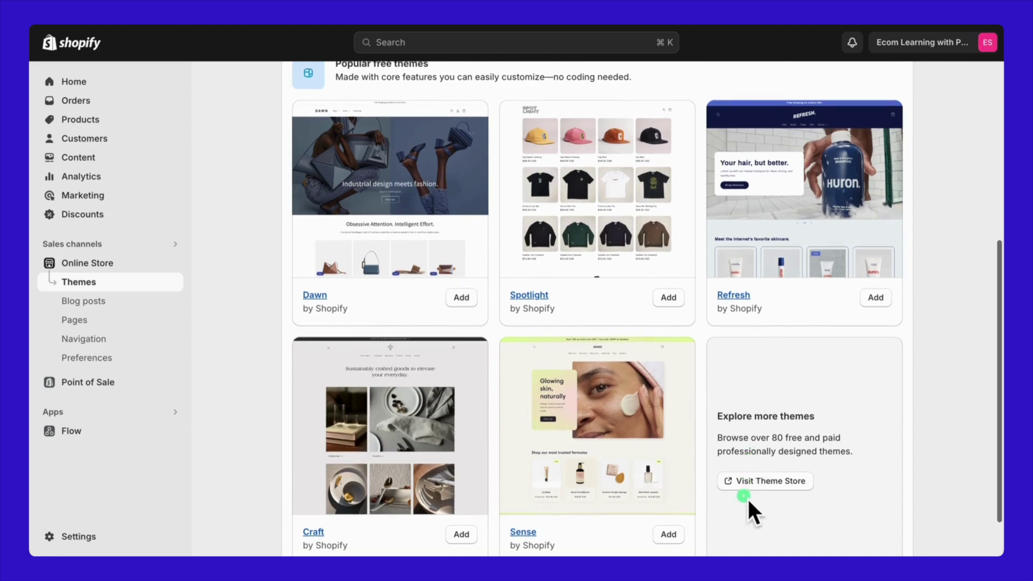
scroll(747, 497, "down", 1)
- Visit the Theme Store and filter themes to the Books, music, and video industry
left_click(752, 438)
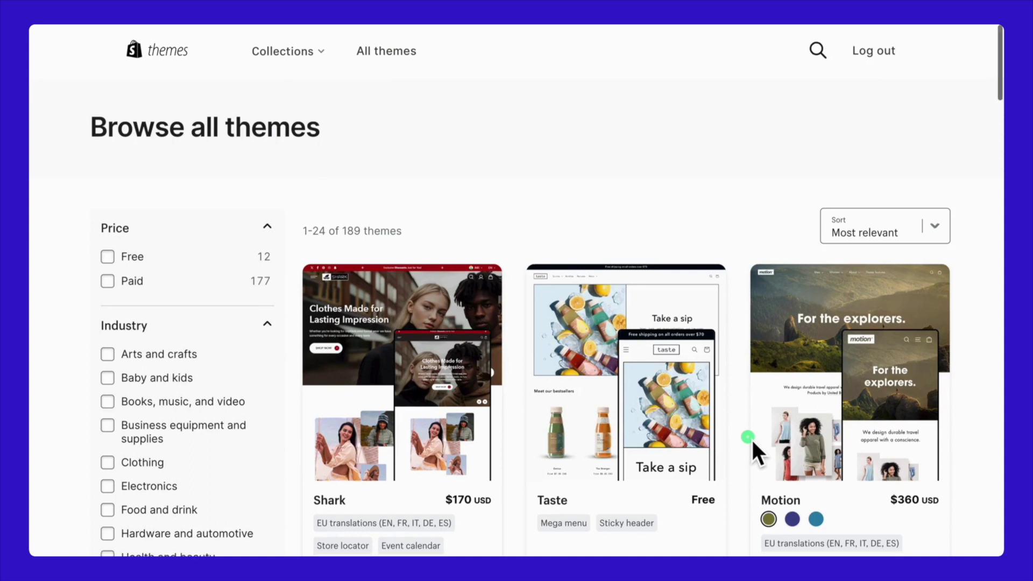
scroll(752, 438, "down", 1)
scroll(752, 439, "down", 2)
scroll(752, 438, "down", 3)
scroll(751, 438, "down", 2)
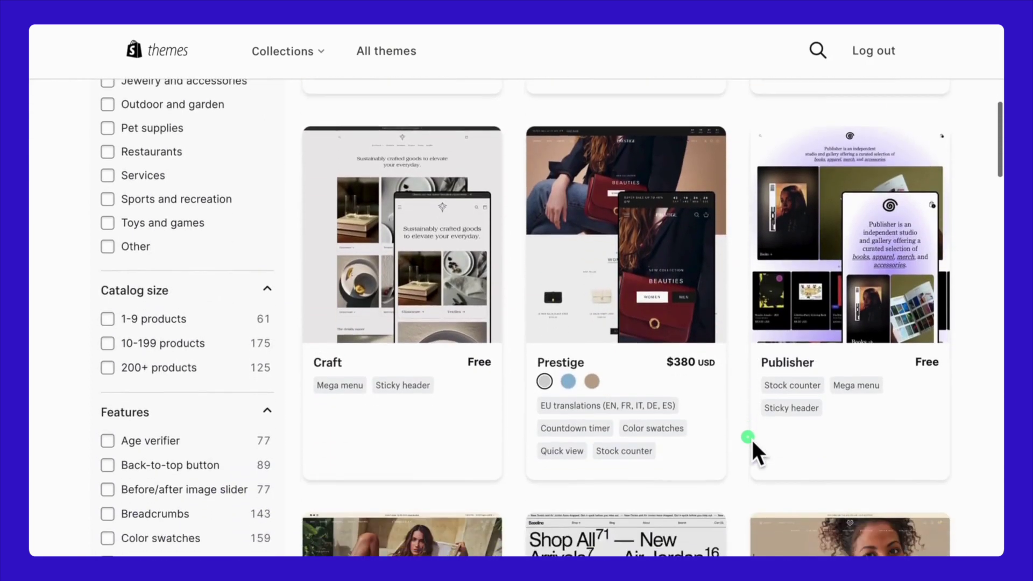
scroll(752, 440, "down", 1)
scroll(753, 438, "down", 2)
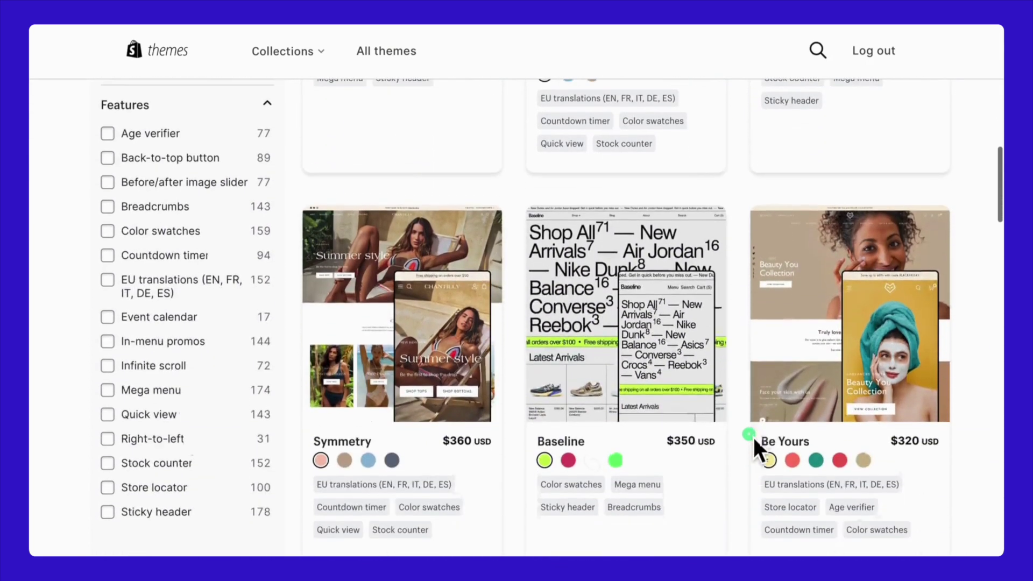
scroll(754, 437, "down", 1)
scroll(754, 436, "down", 1)
scroll(754, 435, "down", 2)
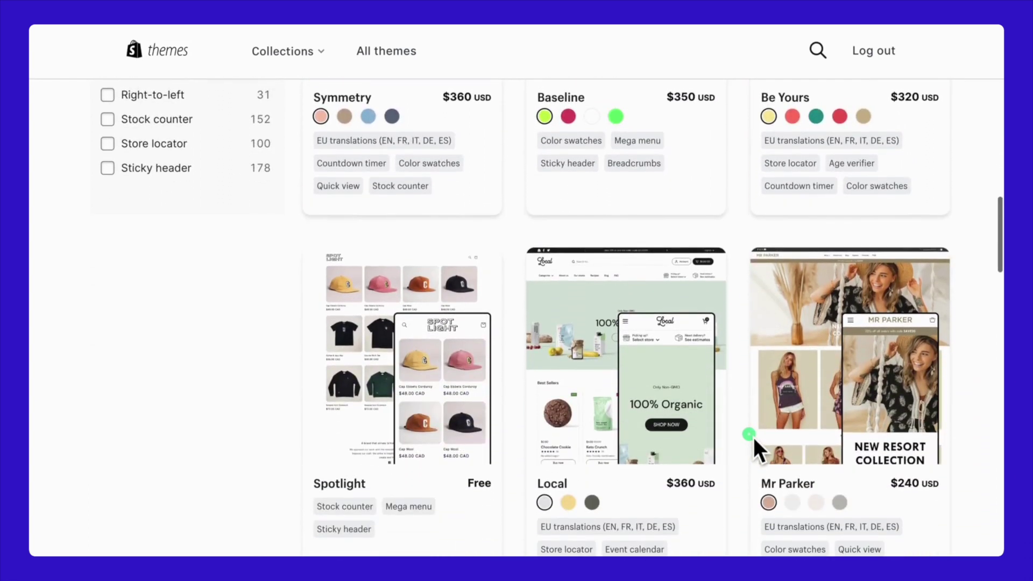
scroll(753, 439, "up", 1)
scroll(754, 439, "up", 5)
scroll(754, 439, "up", 7)
scroll(752, 439, "up", 1)
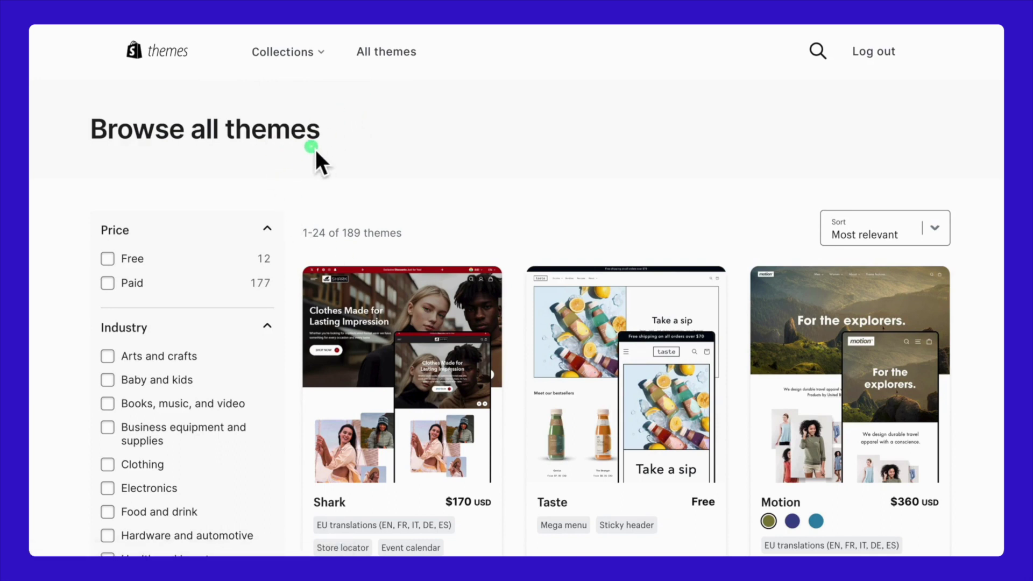
scroll(211, 325, "down", 2)
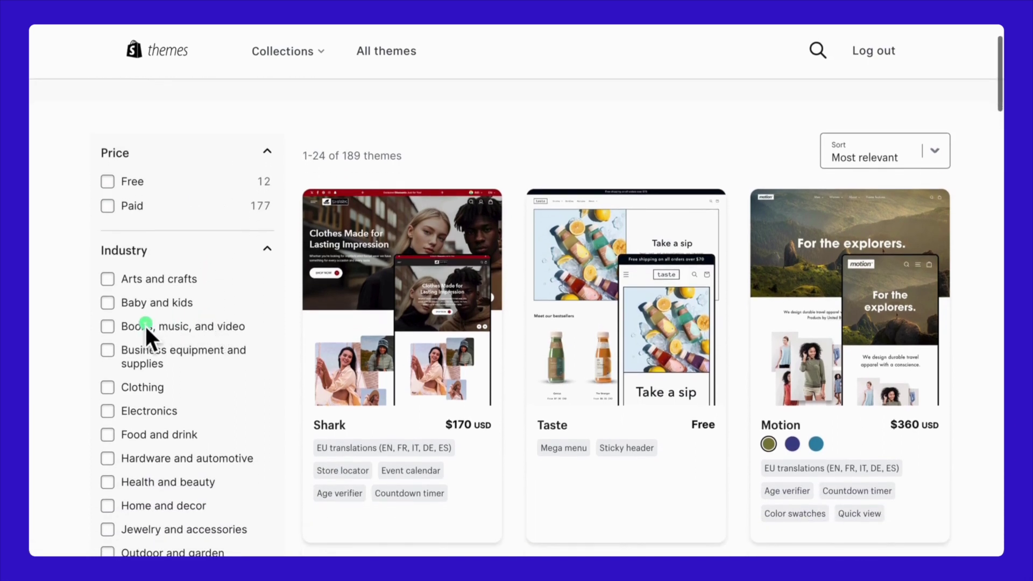
left_click(109, 327)
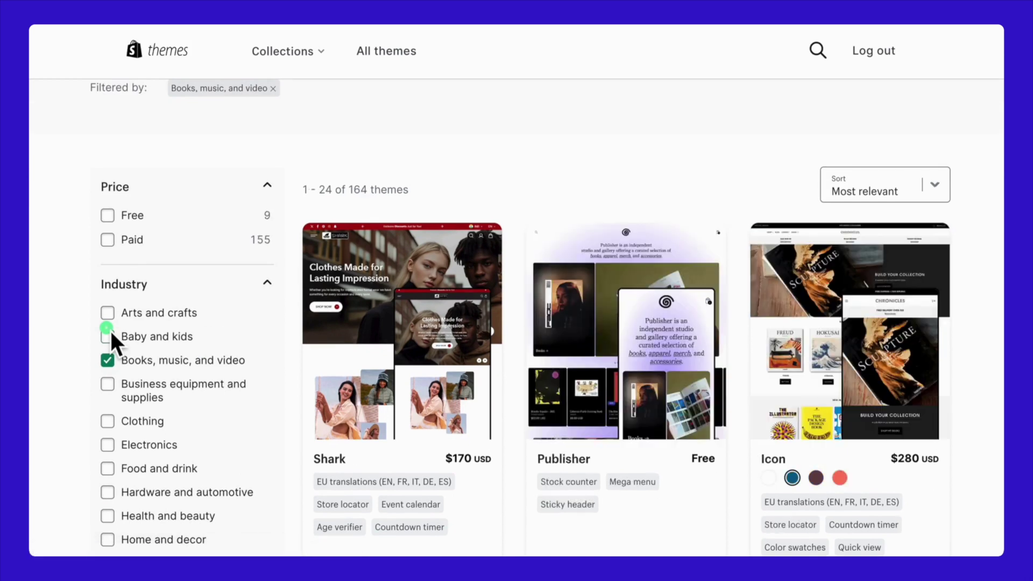
scroll(487, 450, "down", 2)
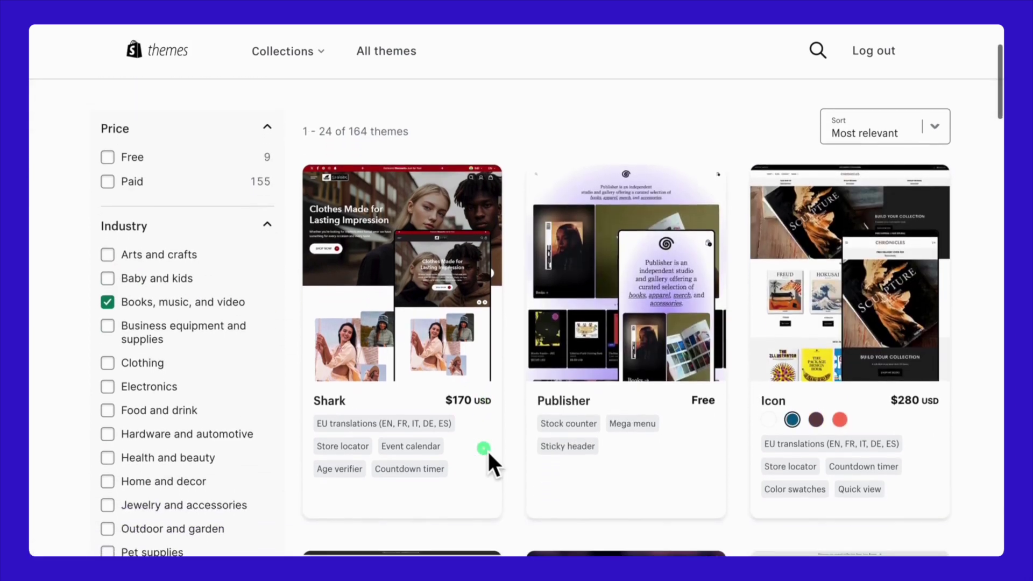
scroll(487, 450, "down", 4)
scroll(488, 451, "down", 3)
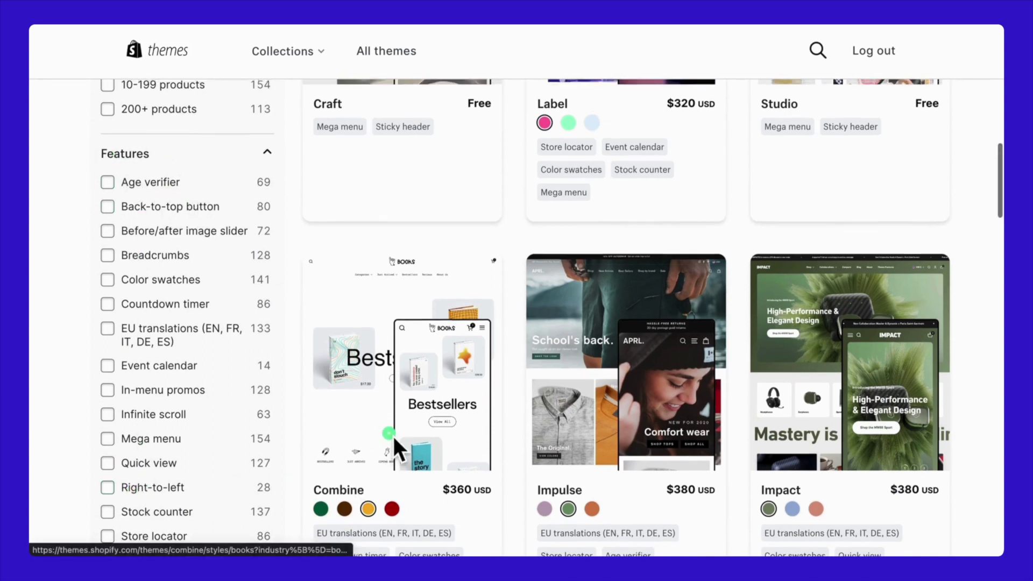
scroll(392, 434, "up", 2)
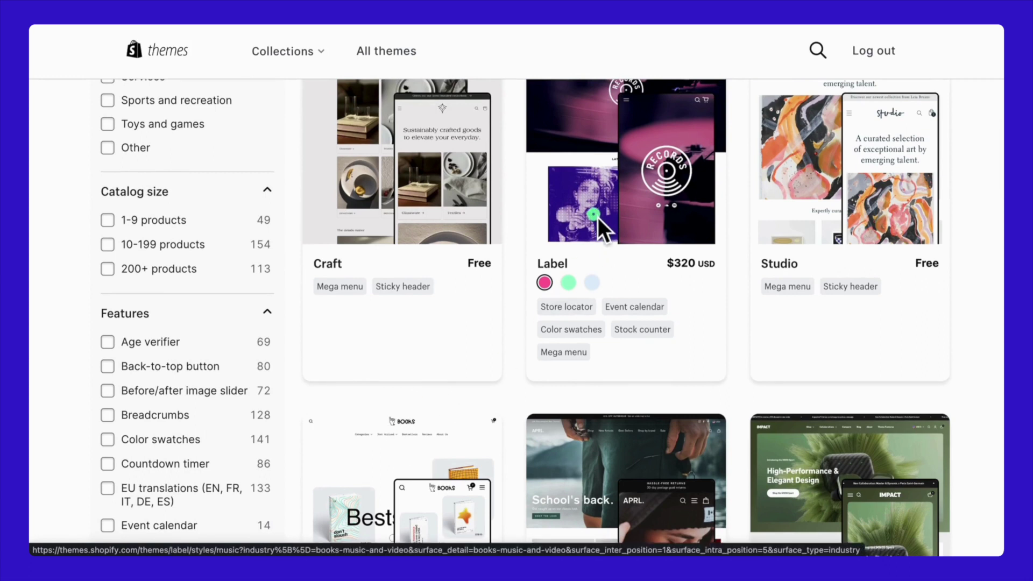
- Open Label's details, switch to the Books preset, and preview its demo store
left_click(598, 217)
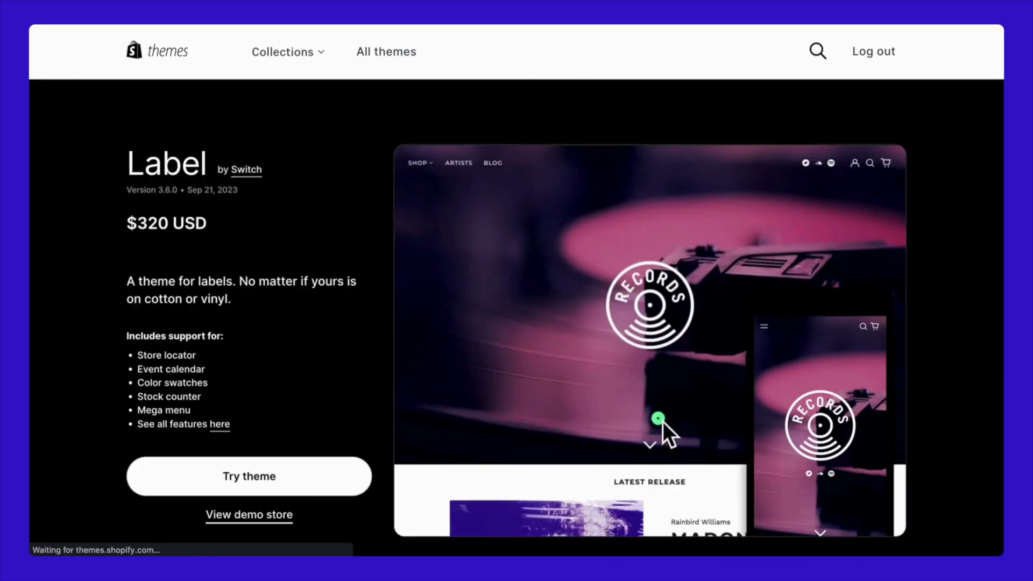
scroll(663, 422, "down", 1)
left_click(840, 515)
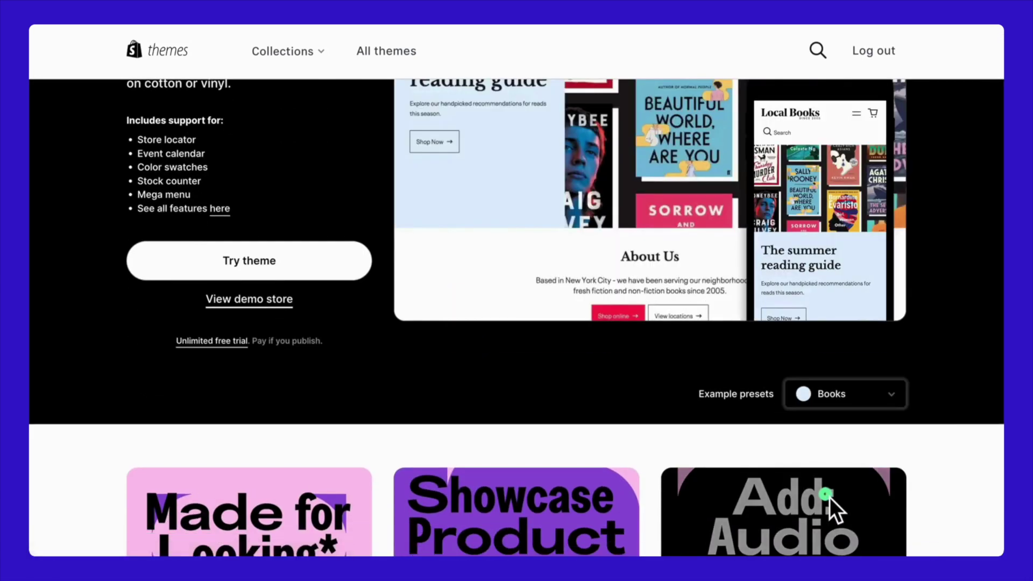
scroll(808, 444, "up", 3)
left_click(269, 490)
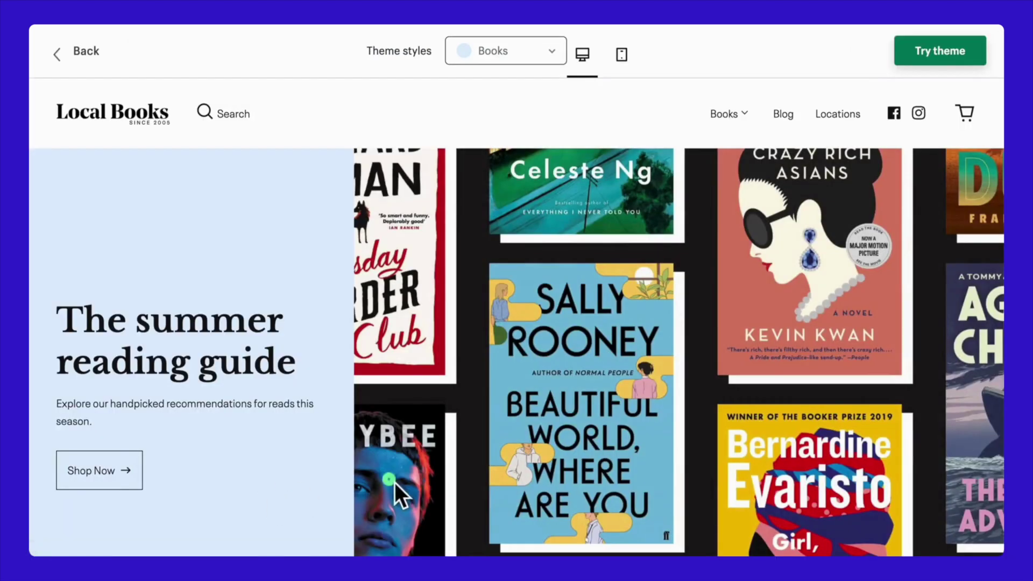
scroll(395, 483, "down", 2)
scroll(477, 484, "down", 5)
left_click(976, 327)
scroll(789, 489, "down", 3)
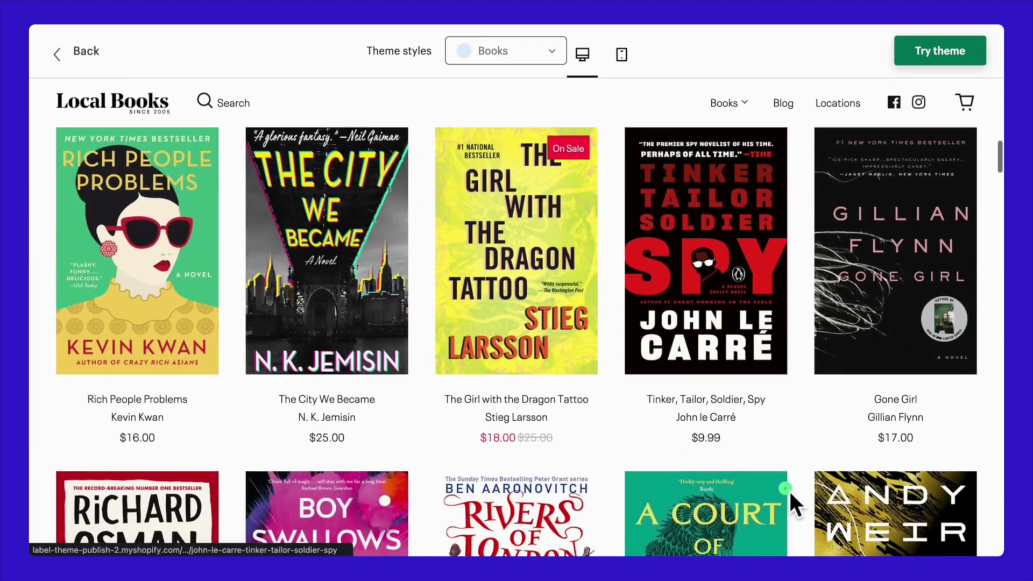
scroll(788, 489, "down", 3)
scroll(789, 489, "down", 2)
scroll(789, 490, "down", 3)
scroll(789, 490, "down", 3)
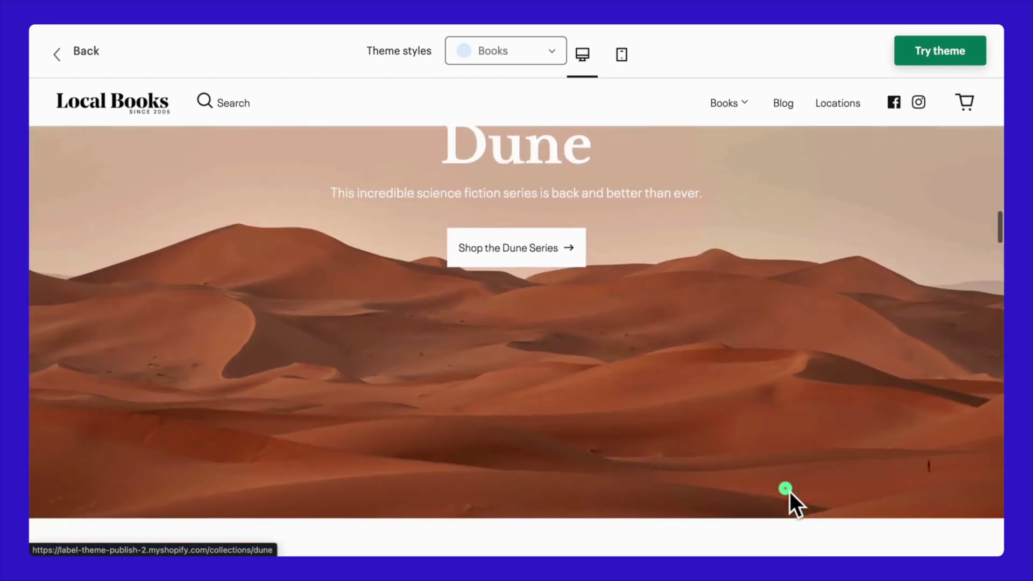
scroll(789, 490, "down", 4)
scroll(789, 490, "down", 2)
- Browse the Deathly Hallows demo product, then add Label as a trial theme and customize it
left_click(517, 294)
scroll(546, 322, "down", 2)
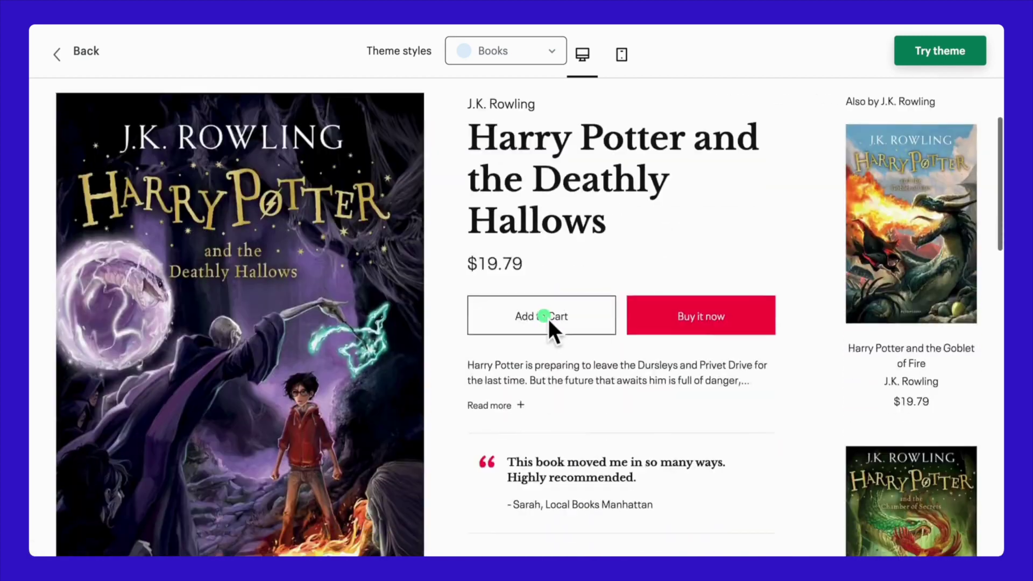
scroll(548, 317, "down", 2)
left_click(978, 326)
scroll(978, 327, "down", 5)
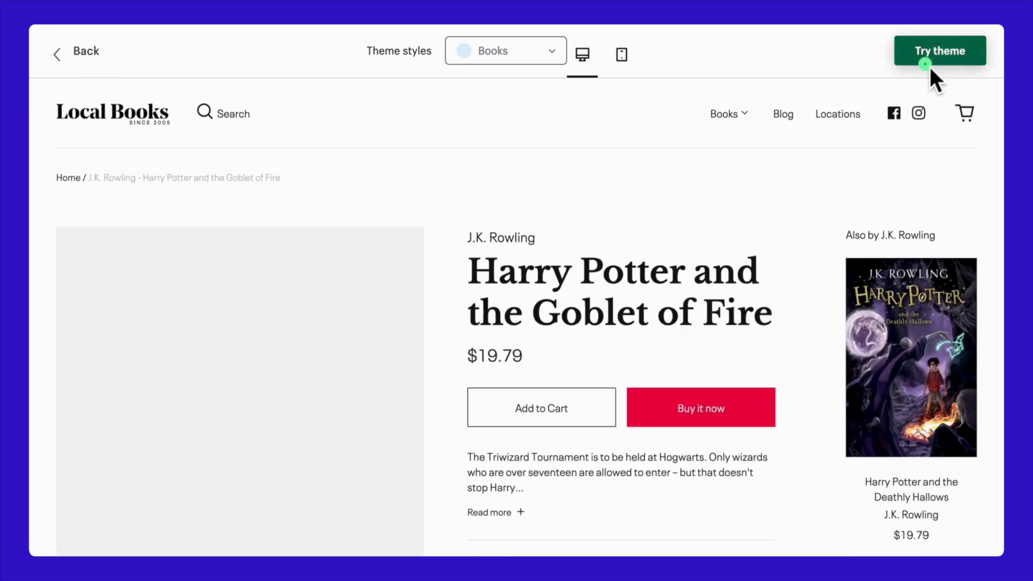
left_click(953, 50)
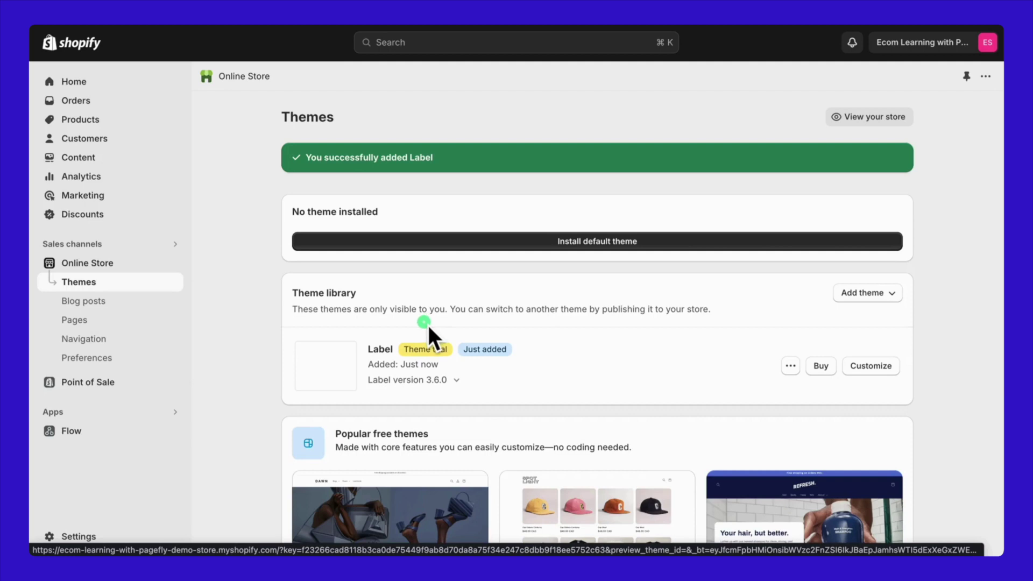
scroll(536, 383, "down", 1)
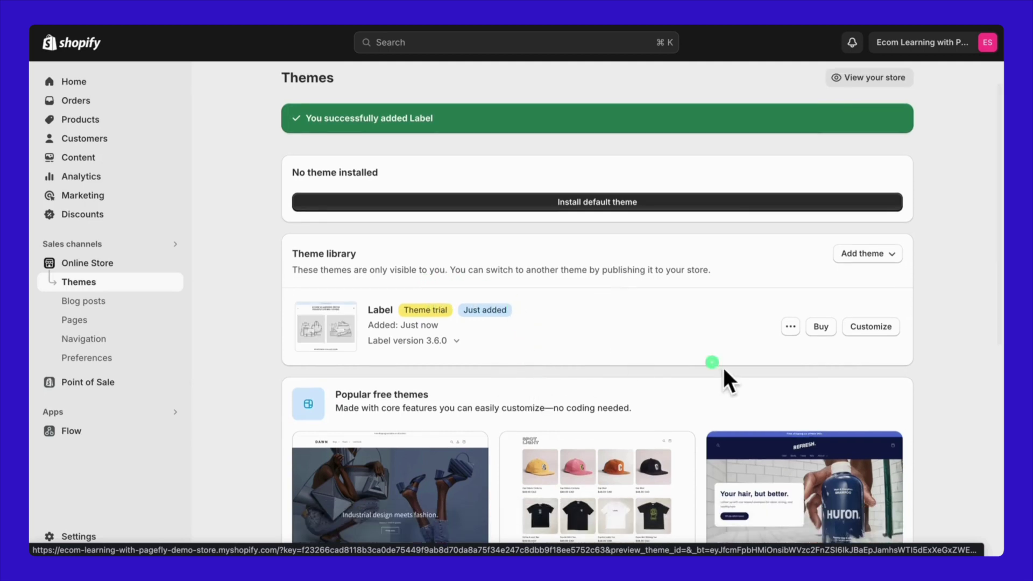
left_click(882, 334)
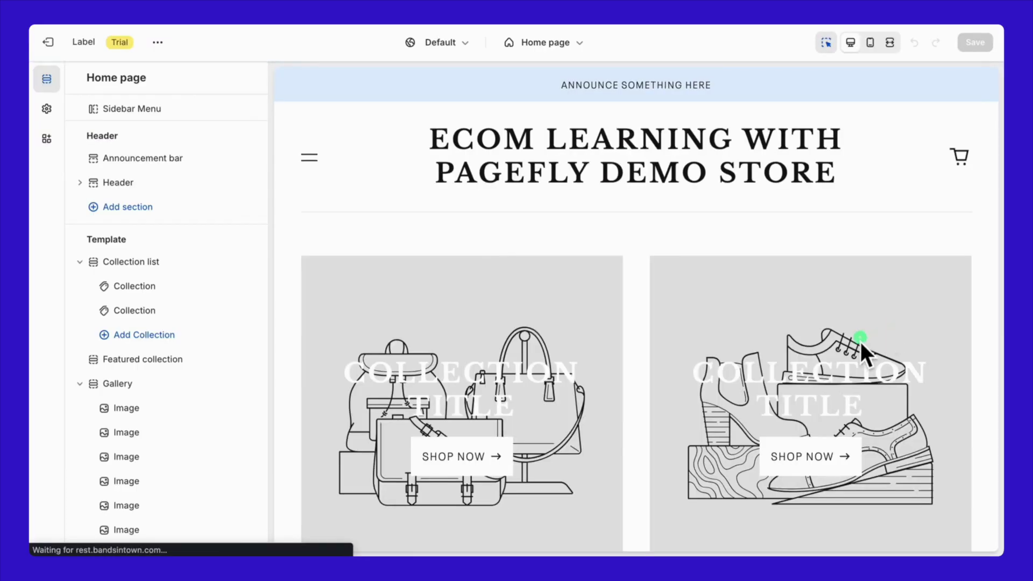
scroll(649, 456, "down", 1)
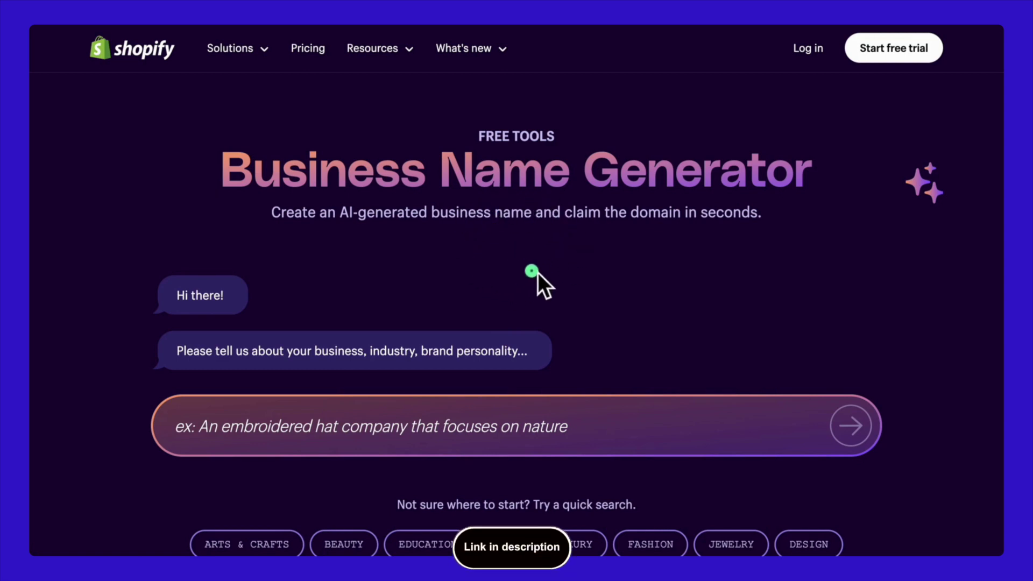
scroll(550, 267, "down", 2)
type("ebook")
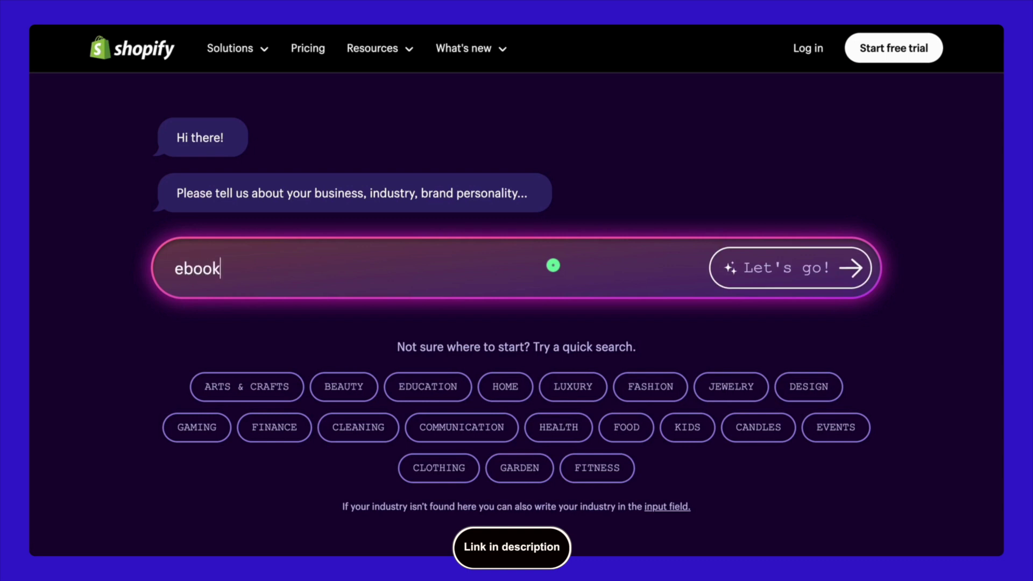
- Generate store name ideas for an 'ebook' business, such as E Verse Ventures
left_click(763, 271)
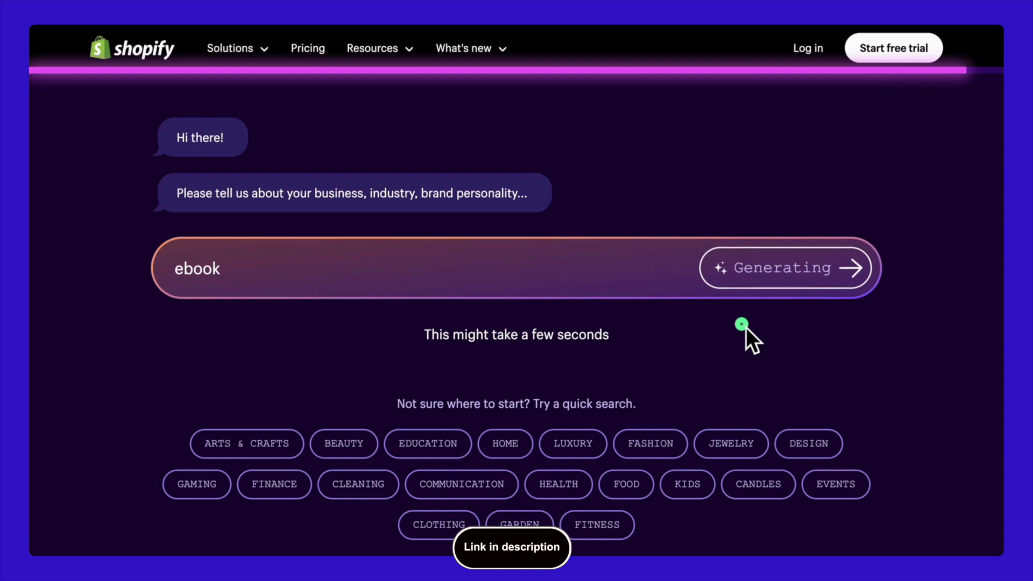
scroll(746, 328, "up", 1)
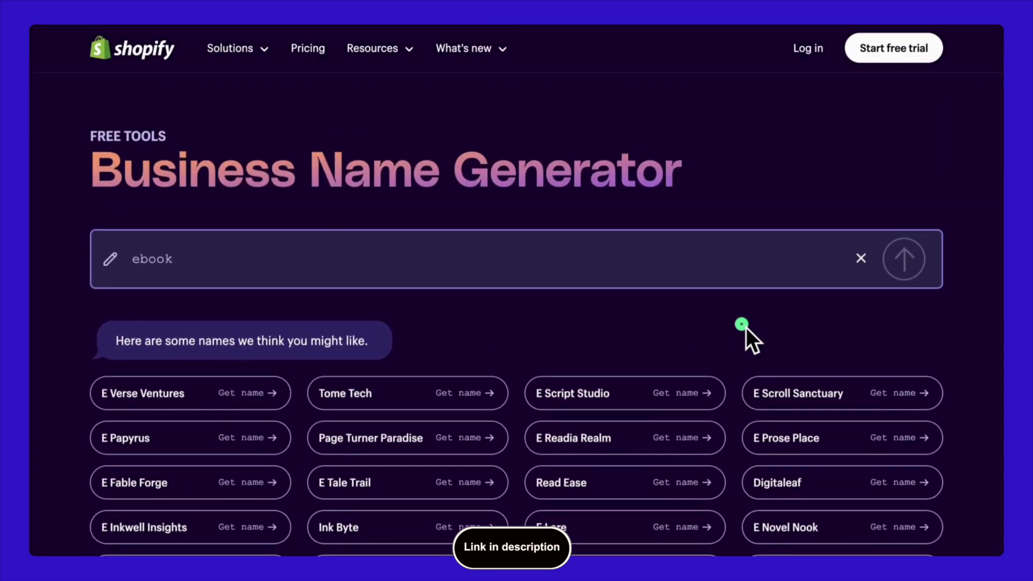
scroll(746, 326, "down", 2)
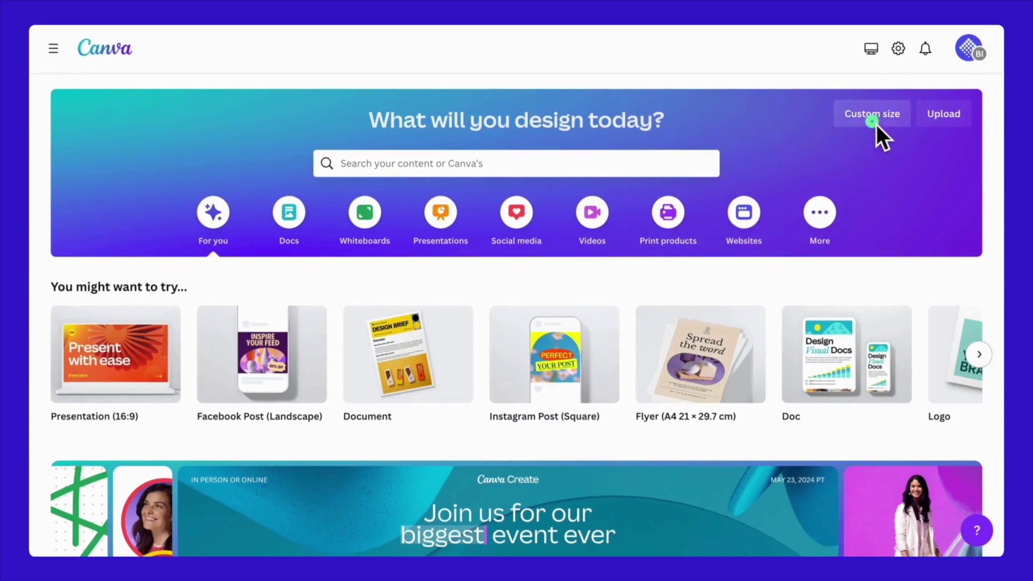
- Create a 250 × 250 px custom design and search templates for 'book logo'
left_click(875, 123)
type("2")
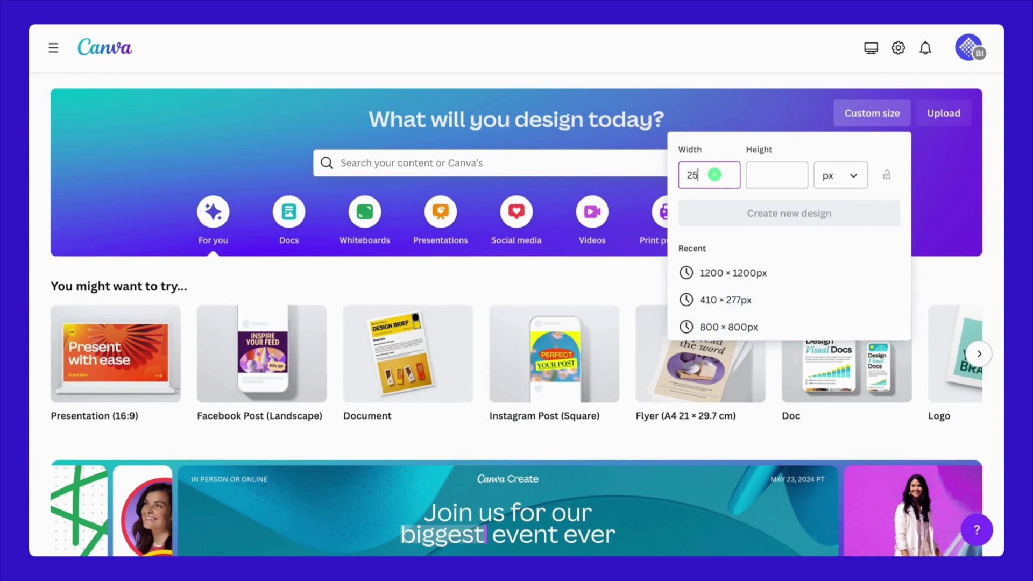
type("50")
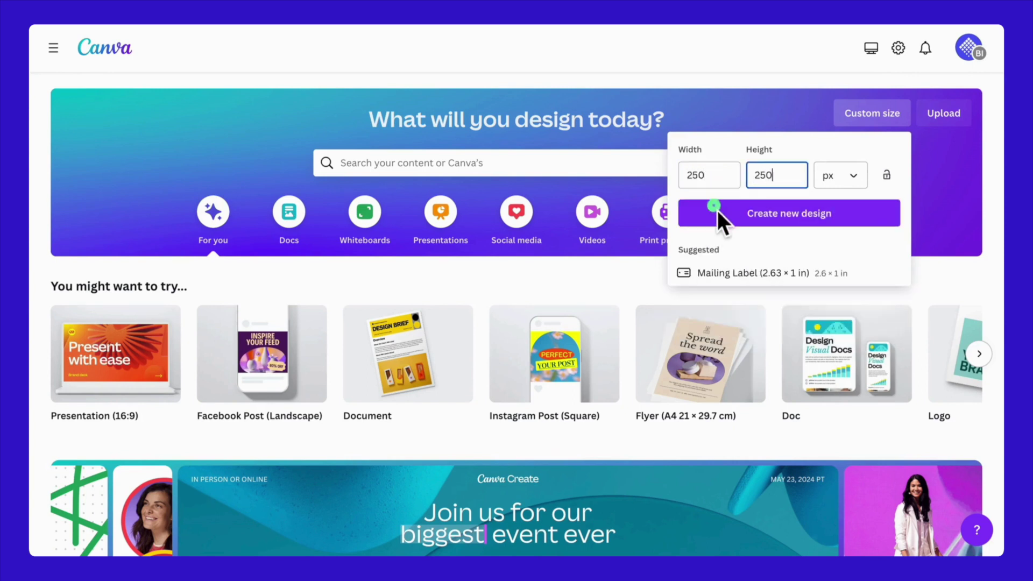
left_click(725, 211)
left_click(180, 89)
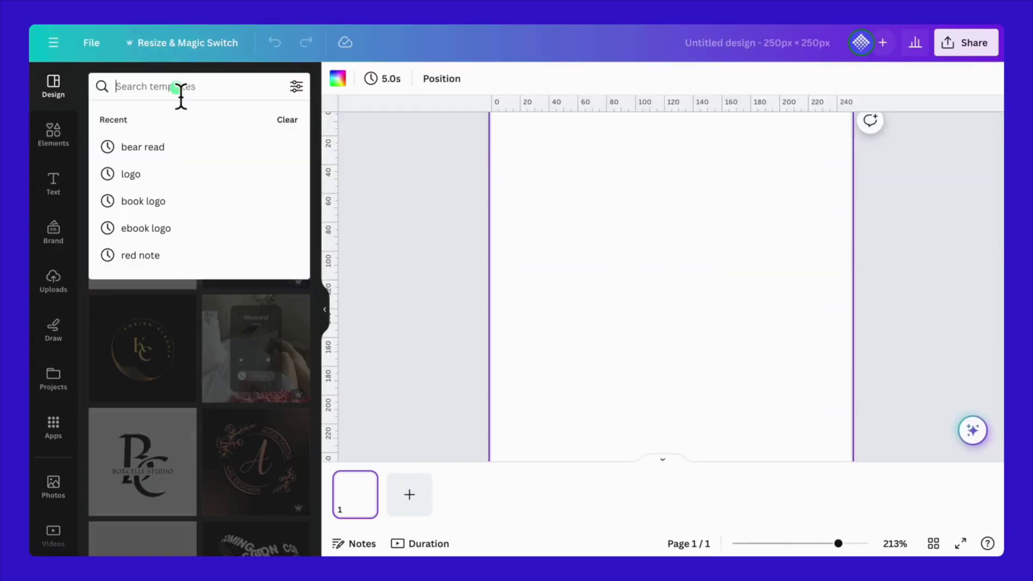
type("book logo")
key("Return")
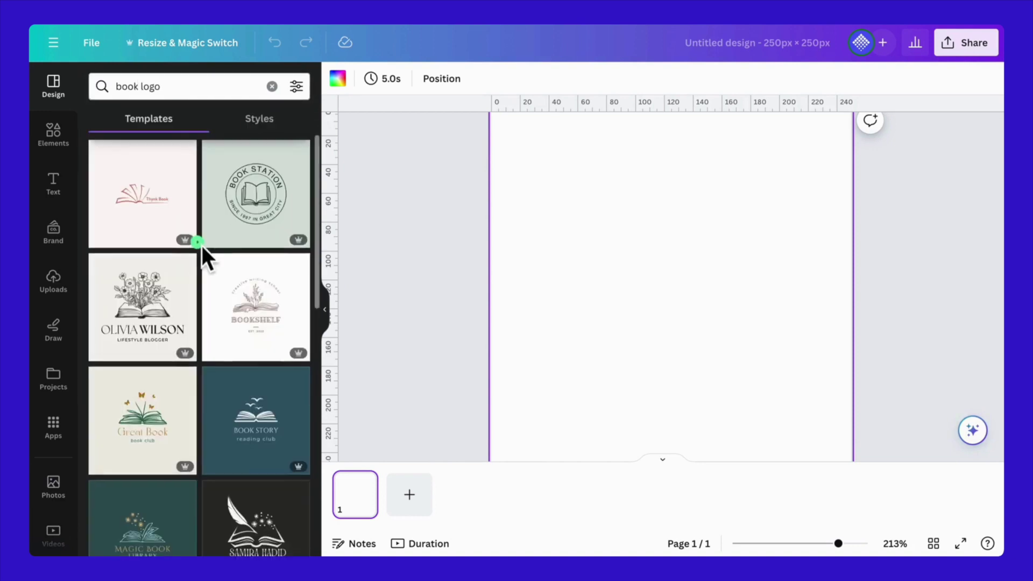
scroll(202, 246, "down", 5)
scroll(202, 245, "down", 2)
scroll(201, 245, "down", 3)
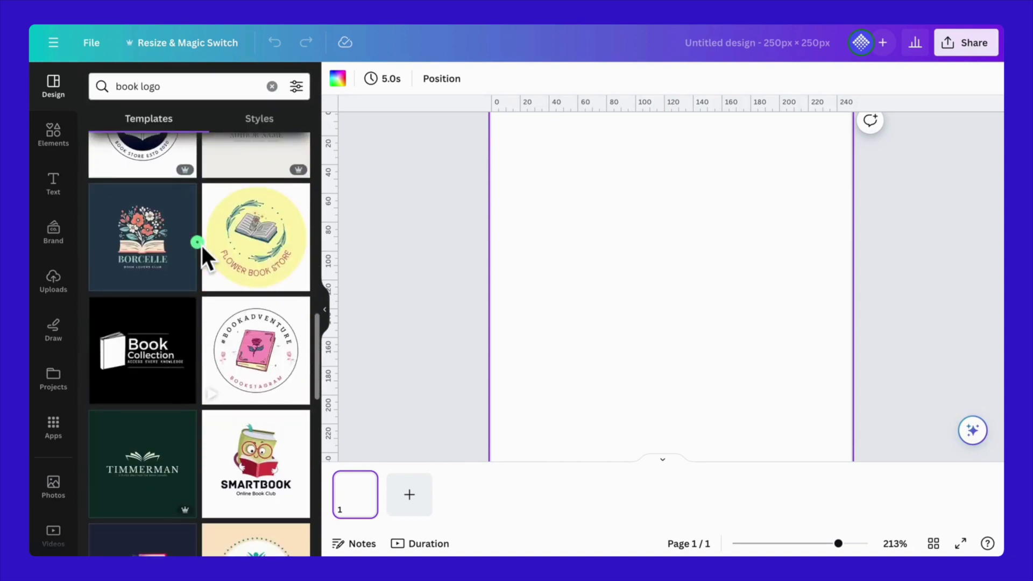
scroll(203, 246, "up", 1)
scroll(163, 209, "down", 3)
scroll(162, 209, "up", 3)
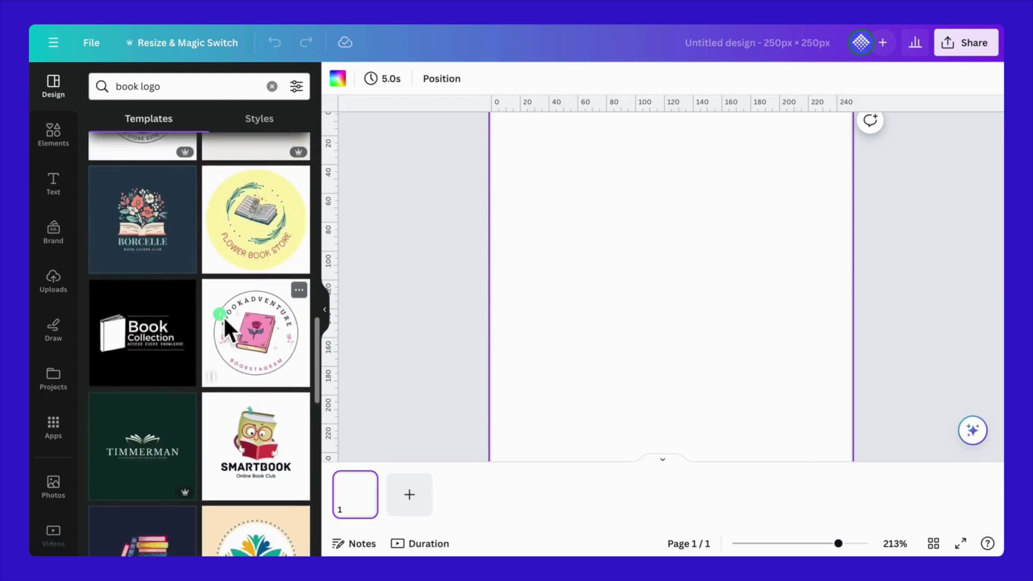
- Apply the Big Bite Donuts circle logo template and delete its donut picture
left_click(229, 331)
left_click(658, 299)
key("Delete")
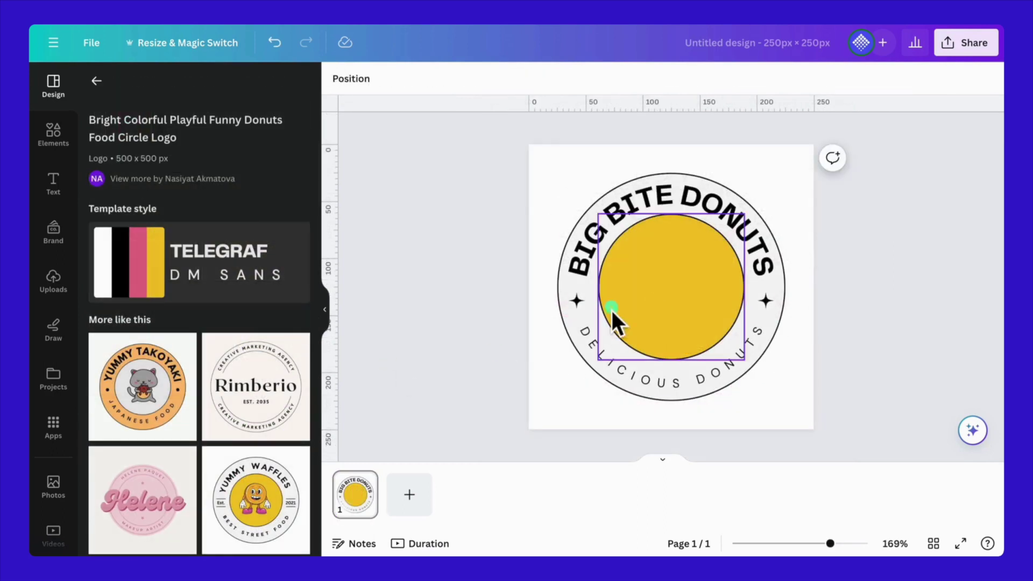
- Make the logo's outer circle green and its inner circle white
left_click(585, 298)
left_click(404, 78)
left_click(104, 325)
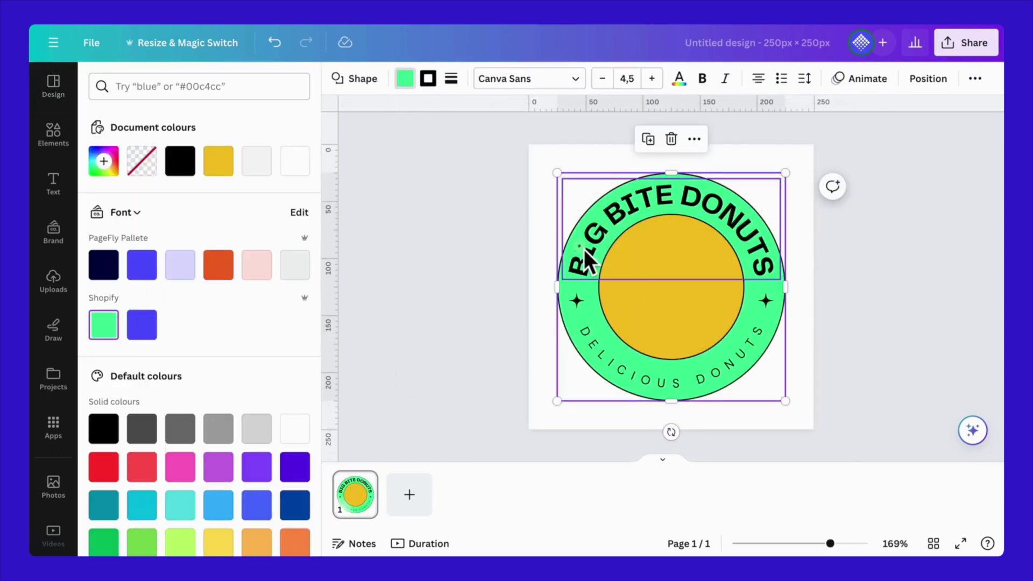
left_click(610, 266)
left_click(295, 160)
- Replace the curved texts with MY DEMO STORE and the slogan YOUR SLOGAN HERE
double_click(750, 237)
key("ctrl+a")
key("BackSpace")
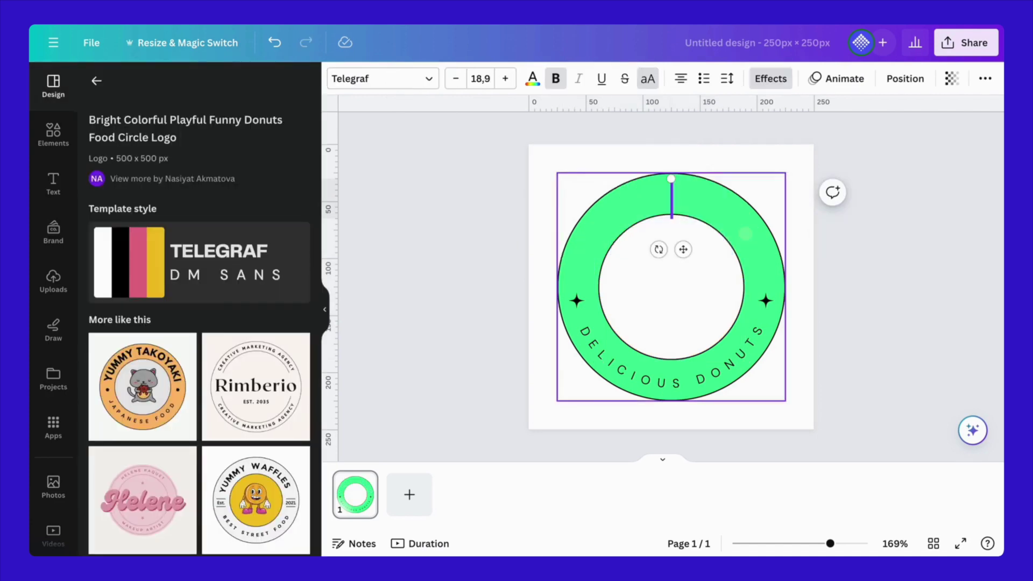
type("EMO STORE")
left_click(691, 387)
double_click(693, 383)
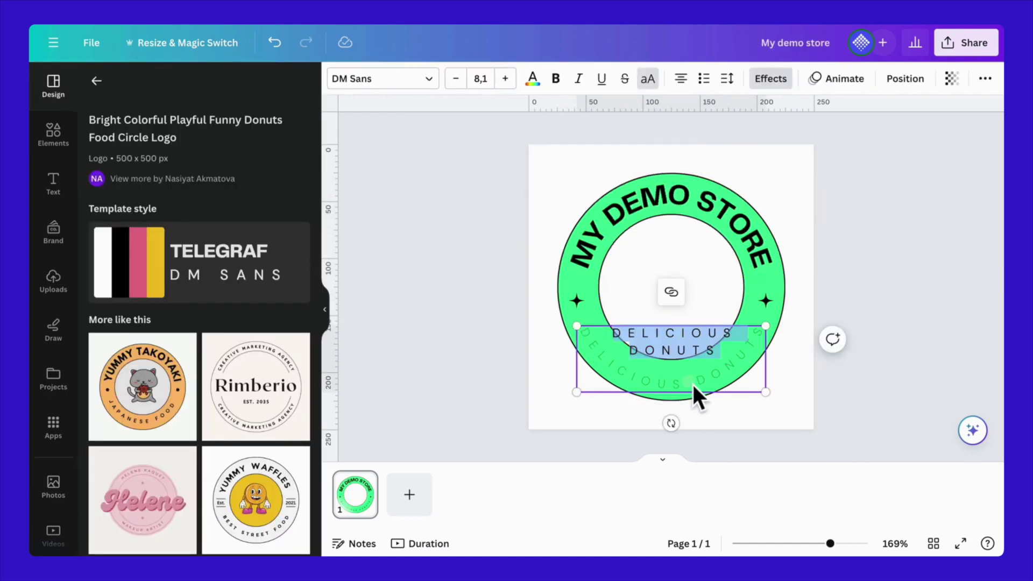
key("BackSpace")
type("YOUR SLOGAN HERE")
key("Escape")
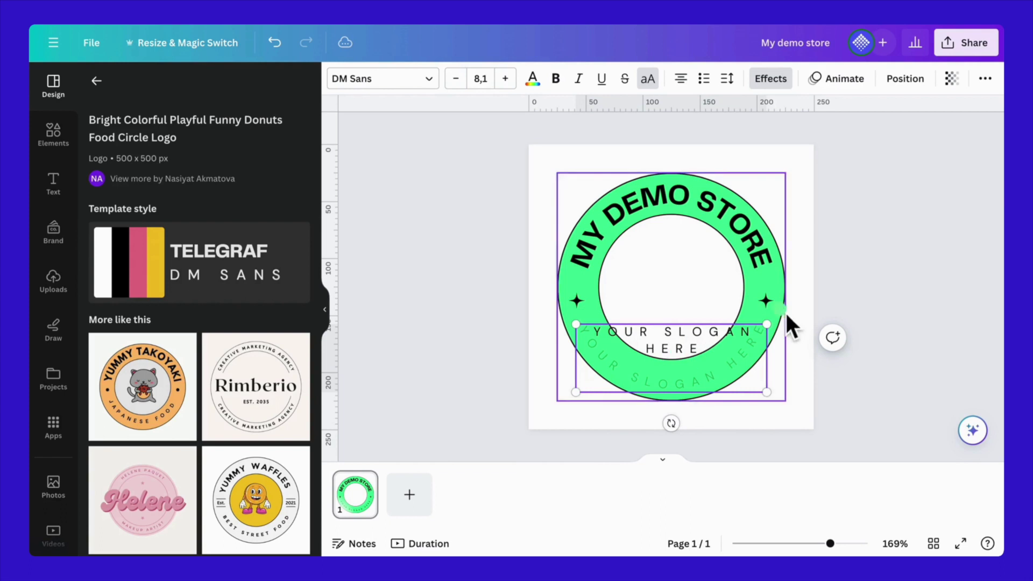
left_click(684, 338)
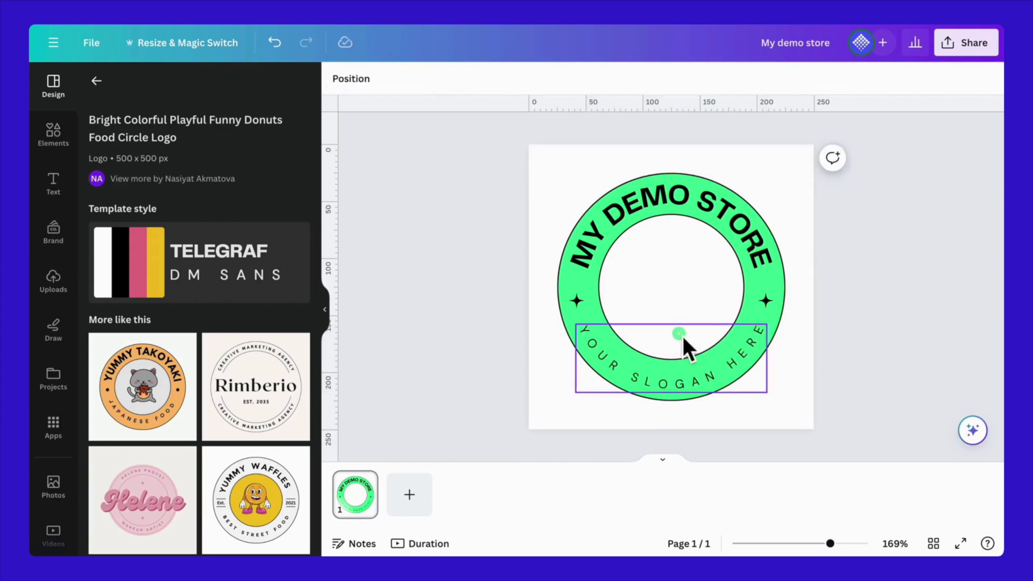
- Search the Elements library for graphics, first 'ebook', then 'read'
left_click(97, 87)
left_click(71, 137)
left_click(137, 86)
type("ebo")
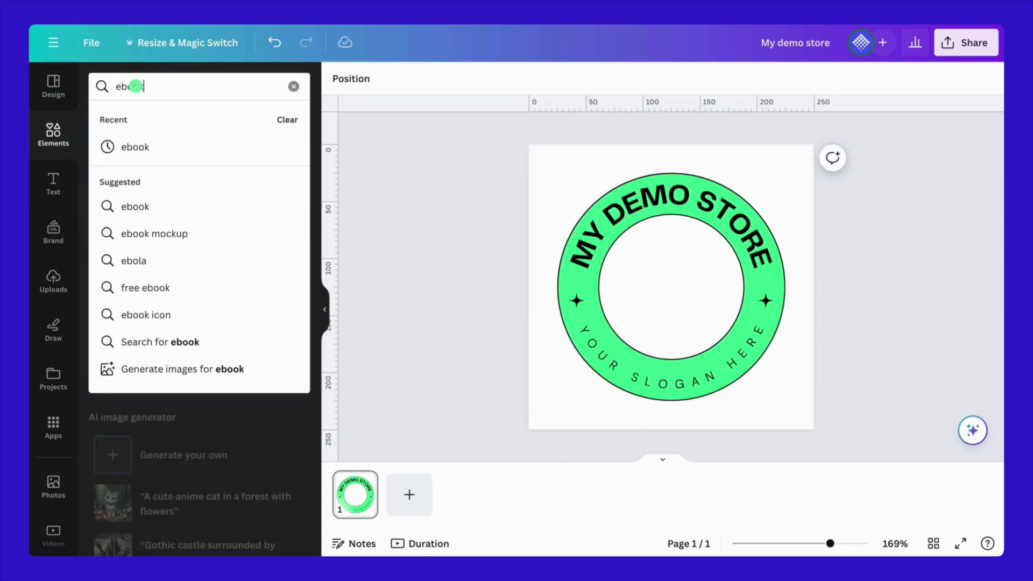
type("ok")
key("Return")
left_click(143, 118)
scroll(183, 309, "down", 5)
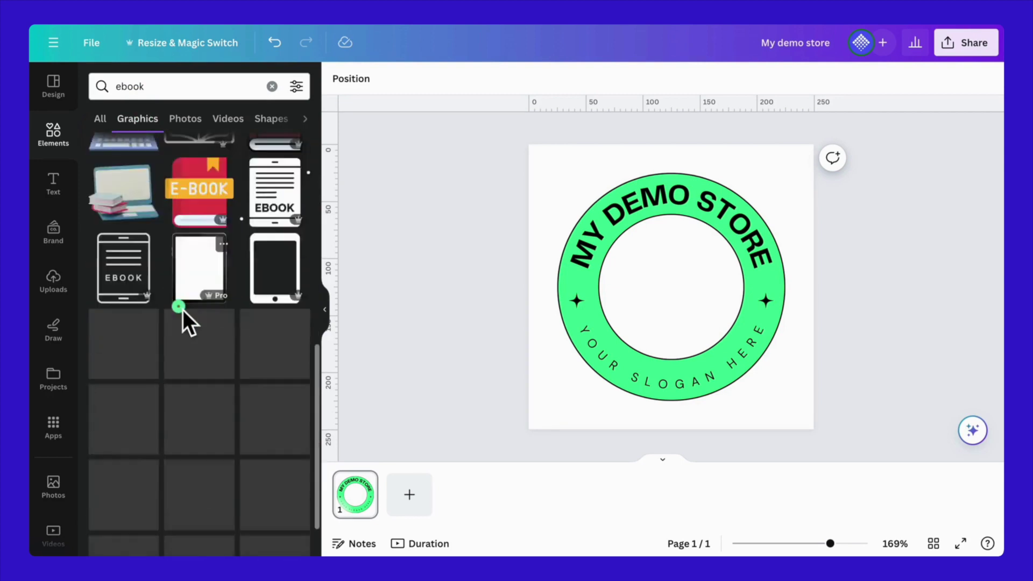
double_click(169, 86)
type("read")
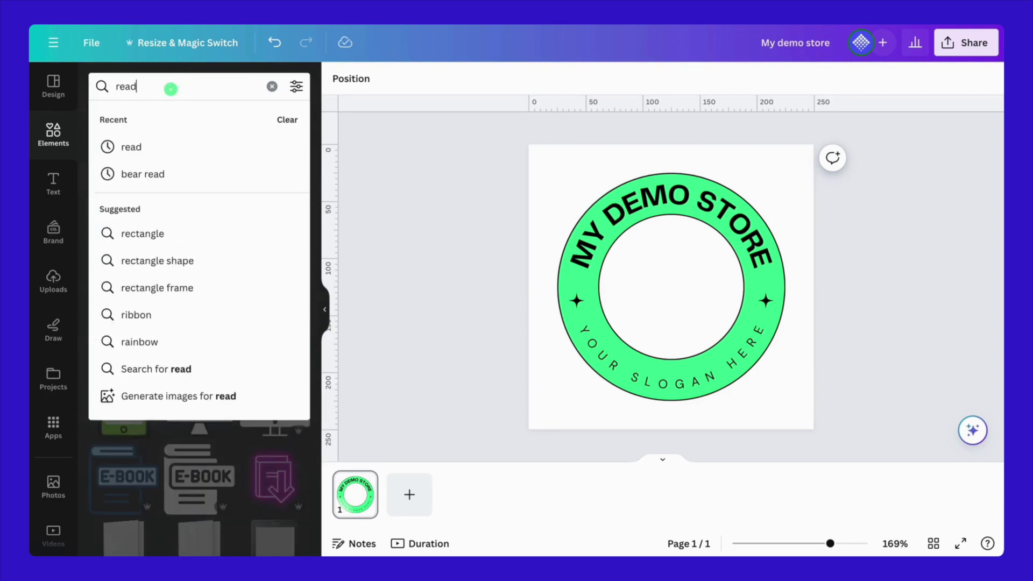
key("Return")
scroll(208, 348, "down", 3)
scroll(208, 348, "down", 3)
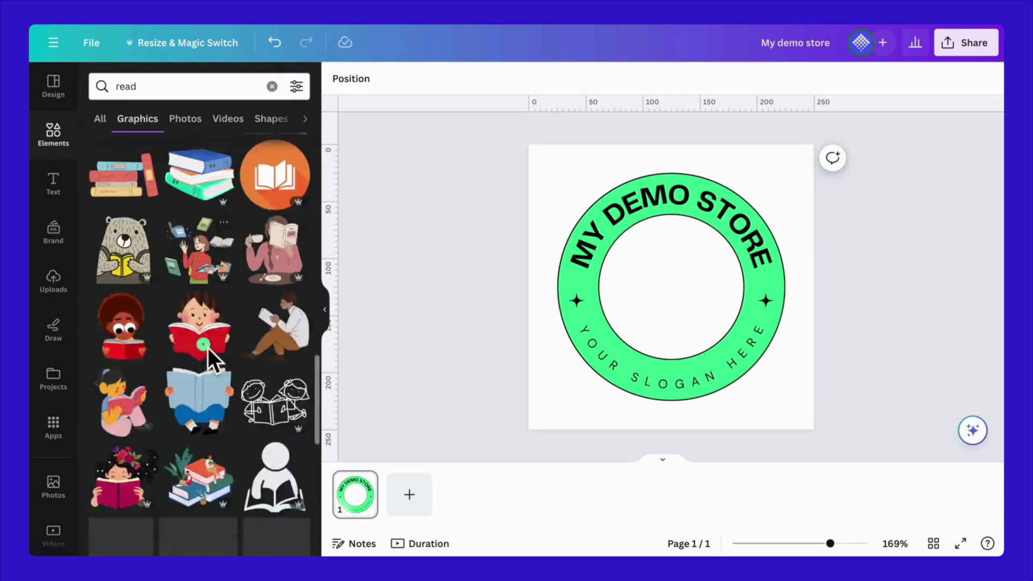
scroll(208, 348, "down", 3)
scroll(208, 348, "down", 3)
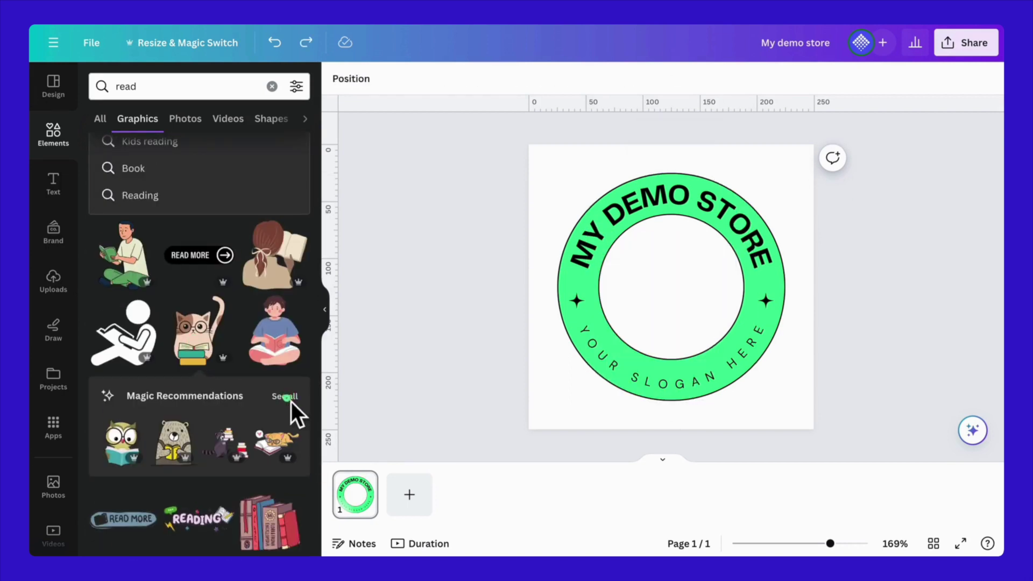
- Add the grey cat reading sticker, shrink it, and place it in the logo's centre
left_click(292, 402)
scroll(292, 401, "down", 5)
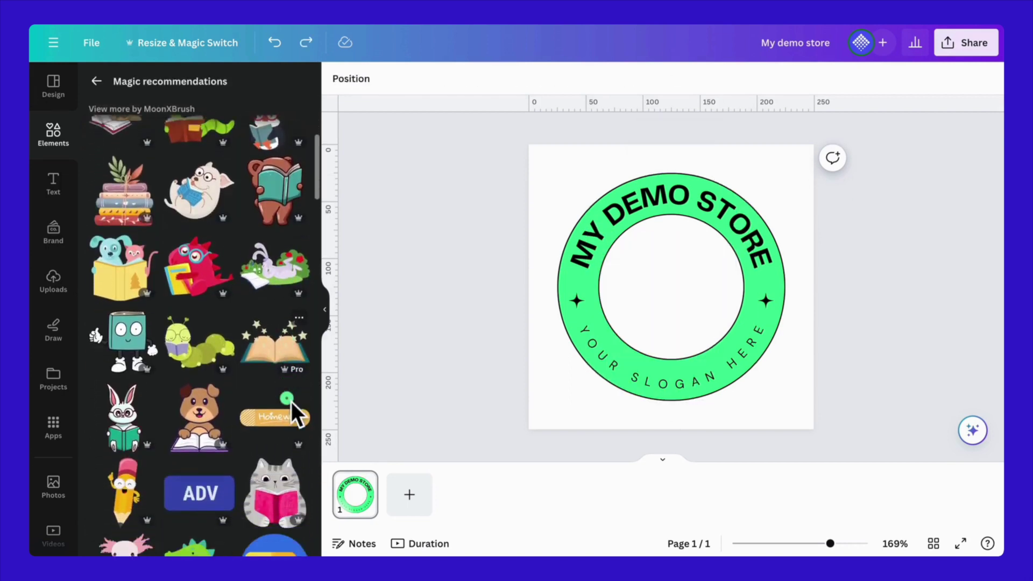
left_click(282, 460)
left_click_drag(282, 460, 641, 271)
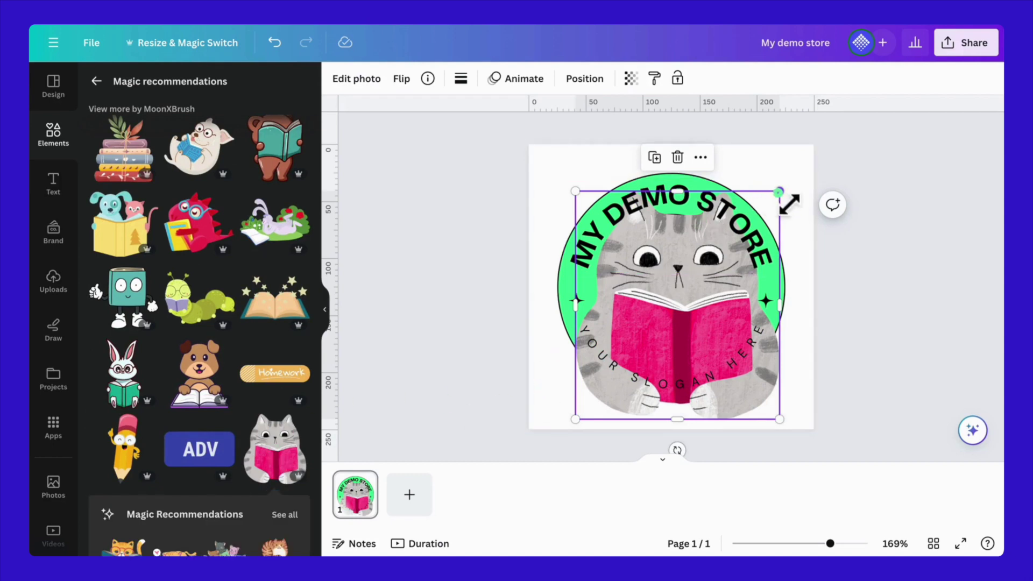
mouse_move(780, 192)
left_mouse_down()
mouse_move(695, 284)
mouse_move(687, 312)
mouse_move(655, 304)
left_mouse_up()
left_click(530, 207)
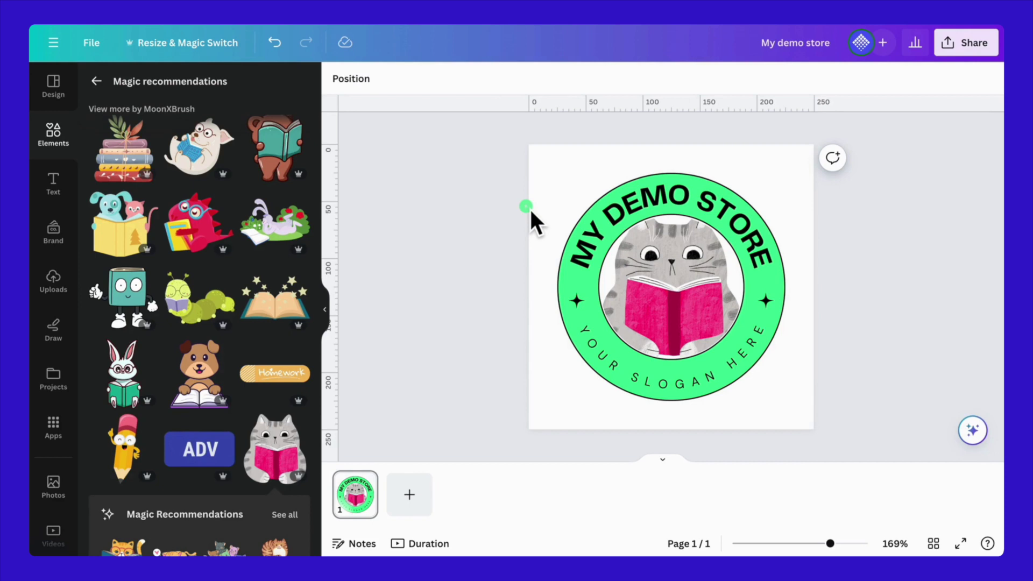
- Download the logo as a PNG with a transparent background via Share > Download
left_click(955, 50)
left_click(831, 384)
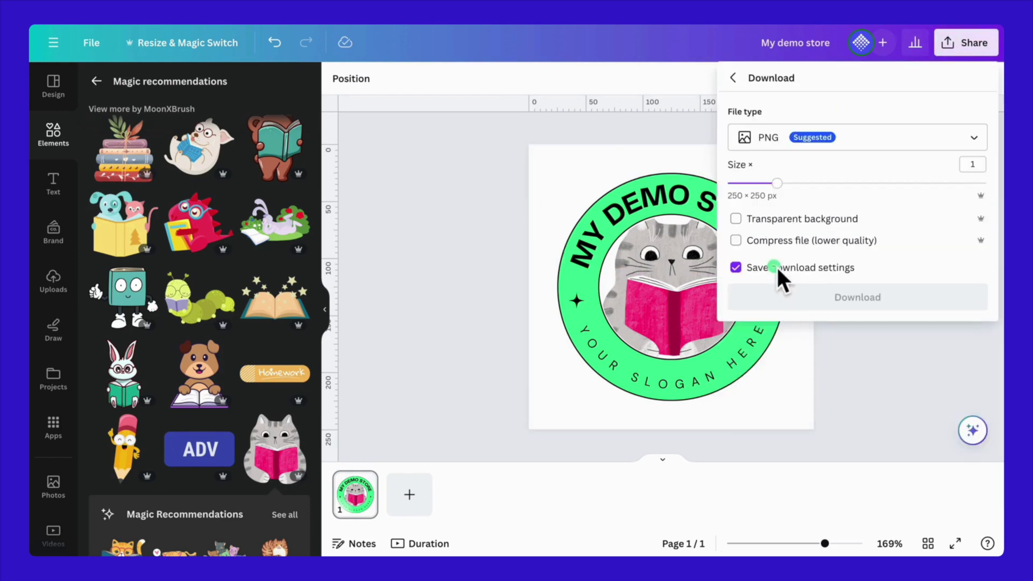
left_click(737, 219)
left_click(778, 299)
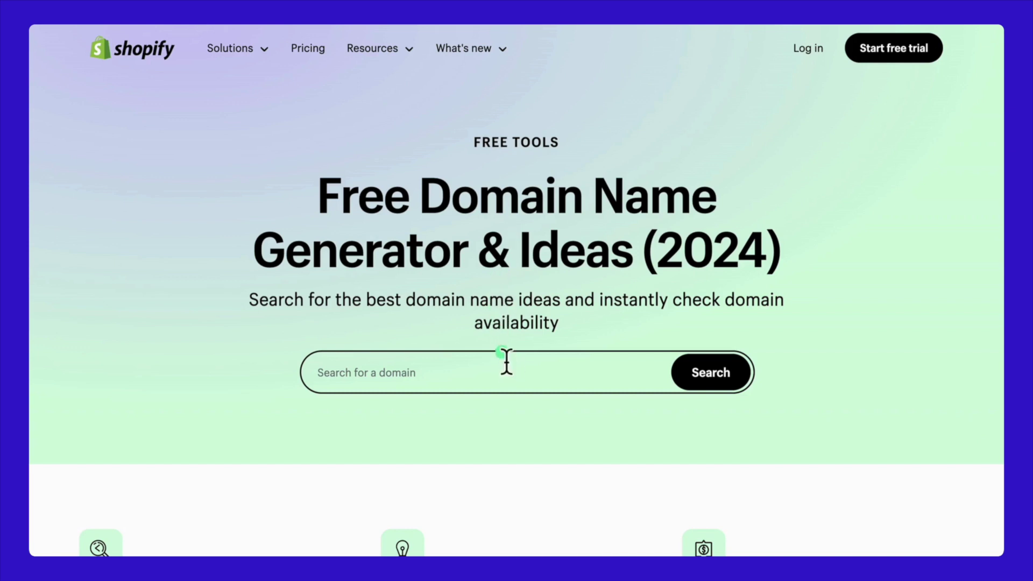
type("my demo store")
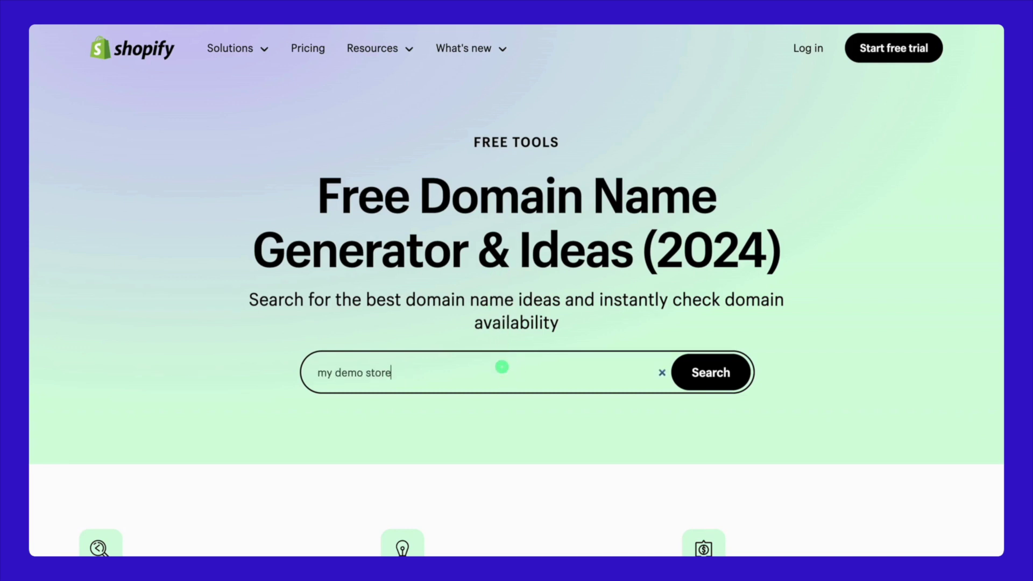
- Search domains for 'my demo store' and load five more suggestions (.net $18, .org $17)
left_click(711, 366)
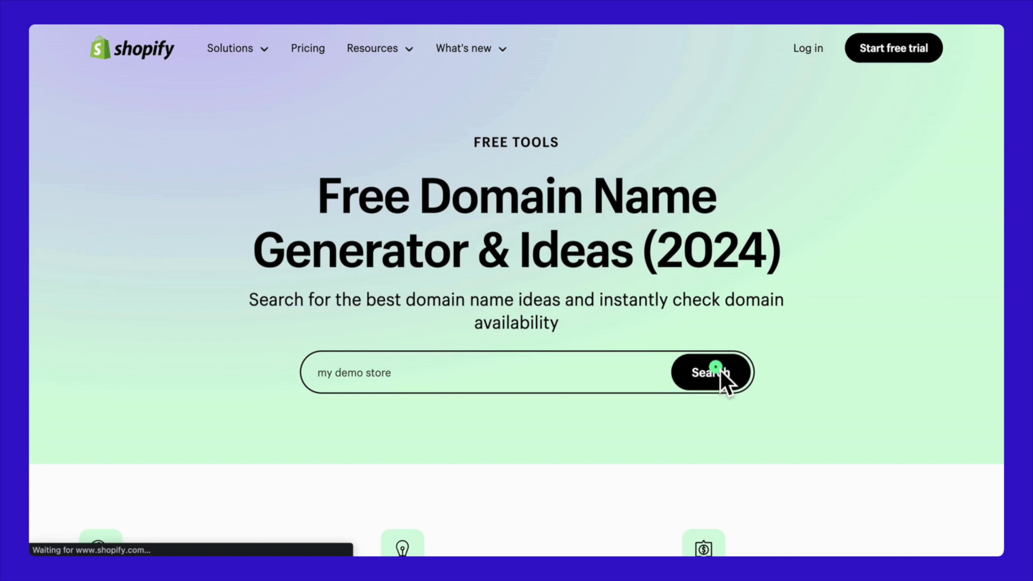
scroll(719, 368, "down", 2)
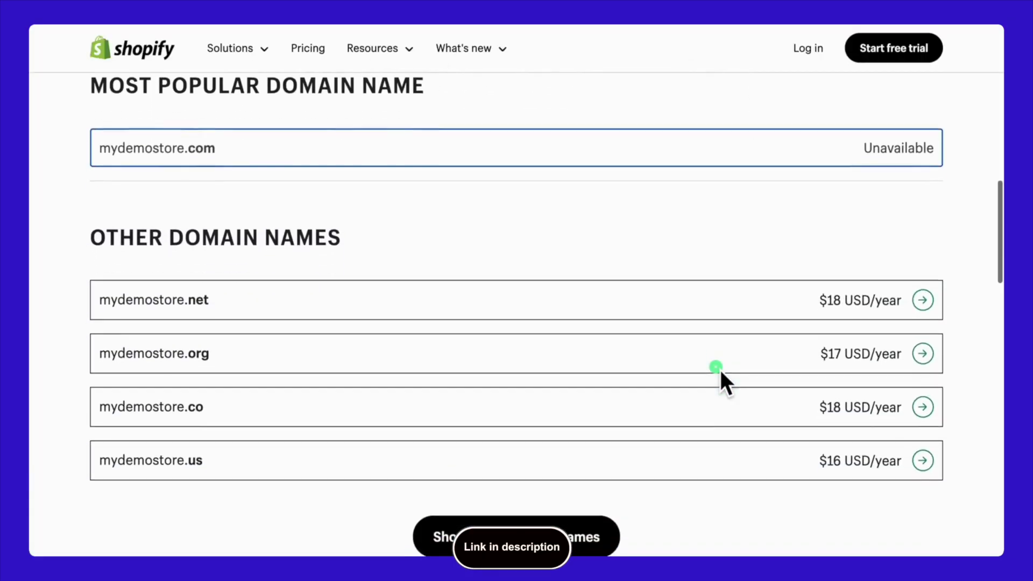
scroll(719, 368, "down", 3)
left_click(552, 345)
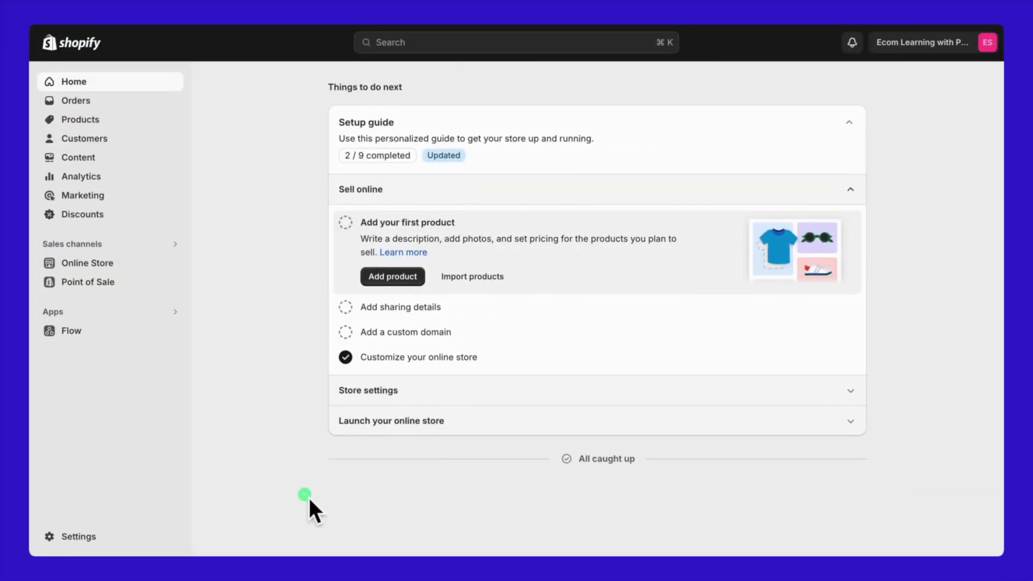
- Go to the store's Domains settings to reach the Connect existing domain form
left_click(90, 538)
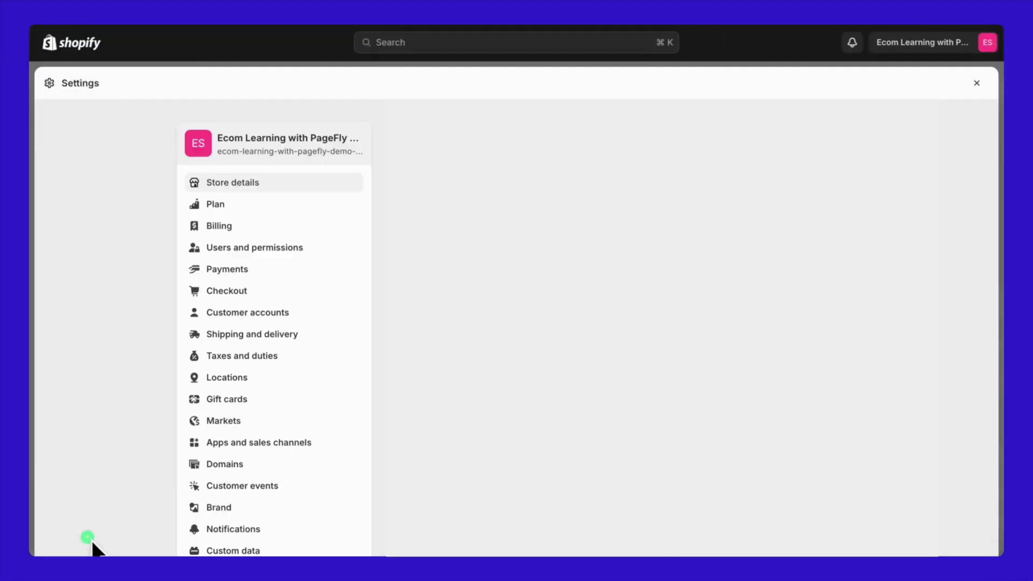
scroll(219, 503, "down", 3)
scroll(224, 480, "up", 3)
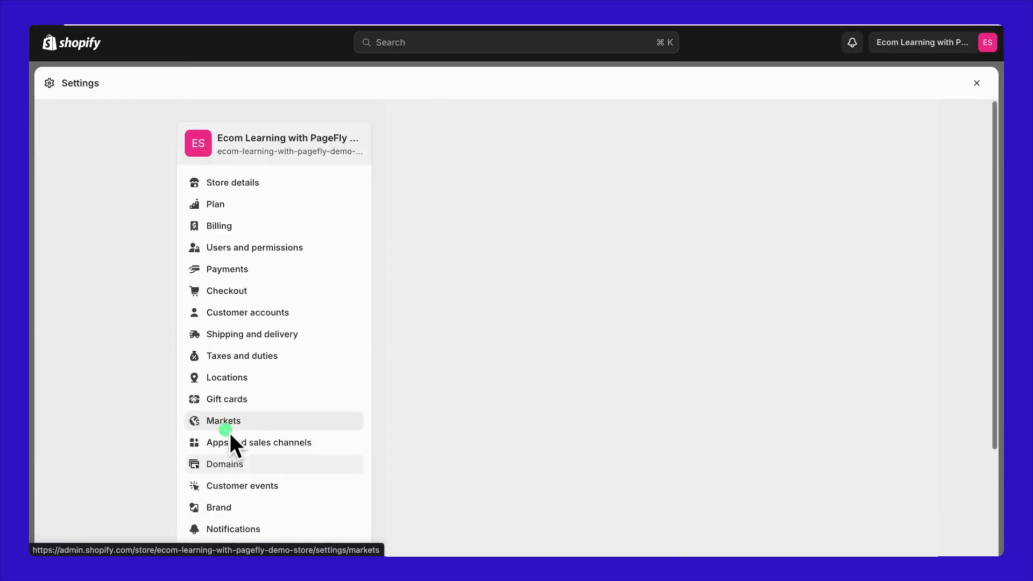
left_click(617, 247)
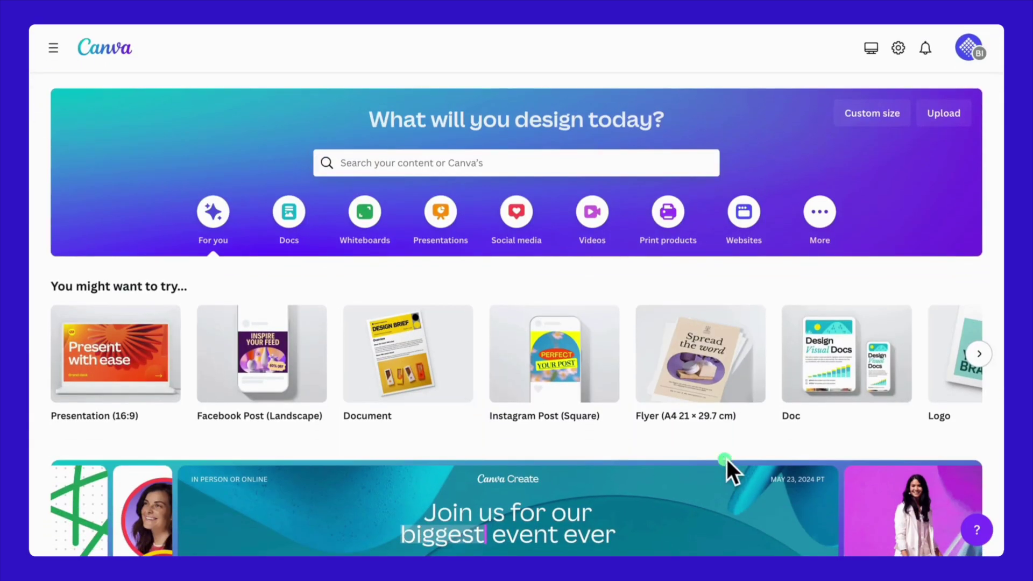
- Create a blank custom-size Canva design of 1275 × 1650 px
left_click(863, 116)
type("1275")
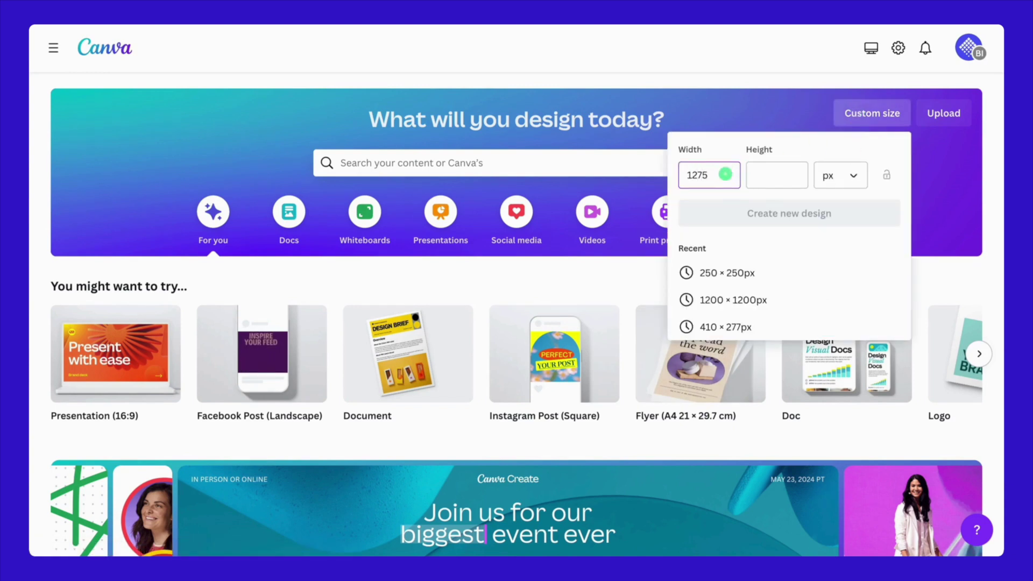
left_click(759, 176)
type("1650")
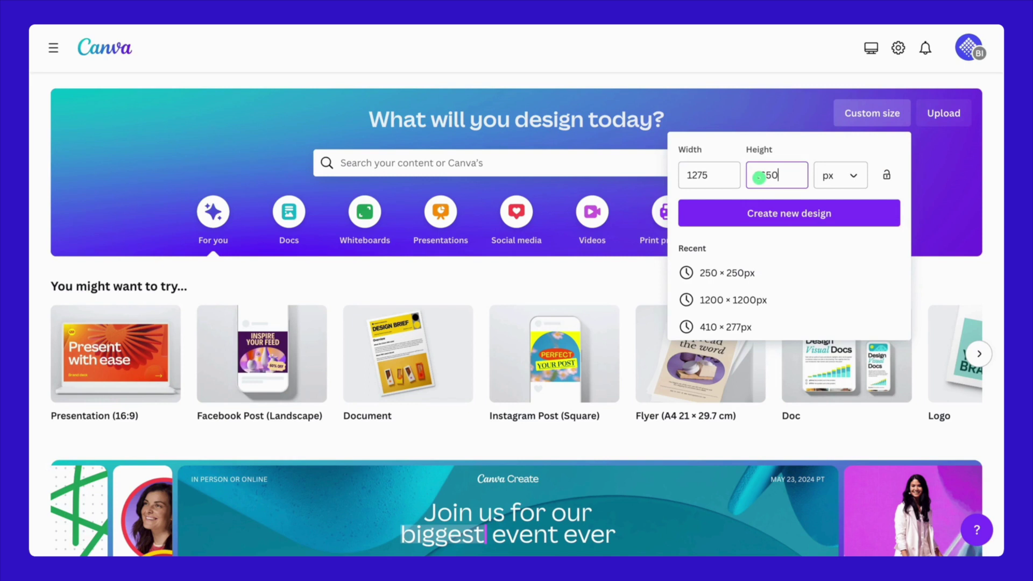
left_click(808, 222)
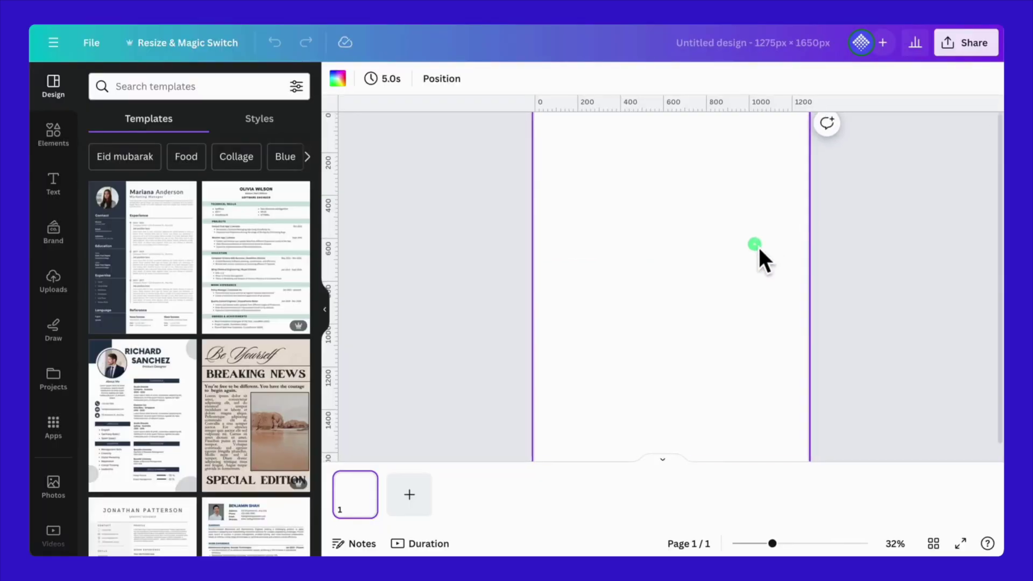
- Search Canva templates for 'Book cover' to find the dark dropshipping cover
left_click(229, 88)
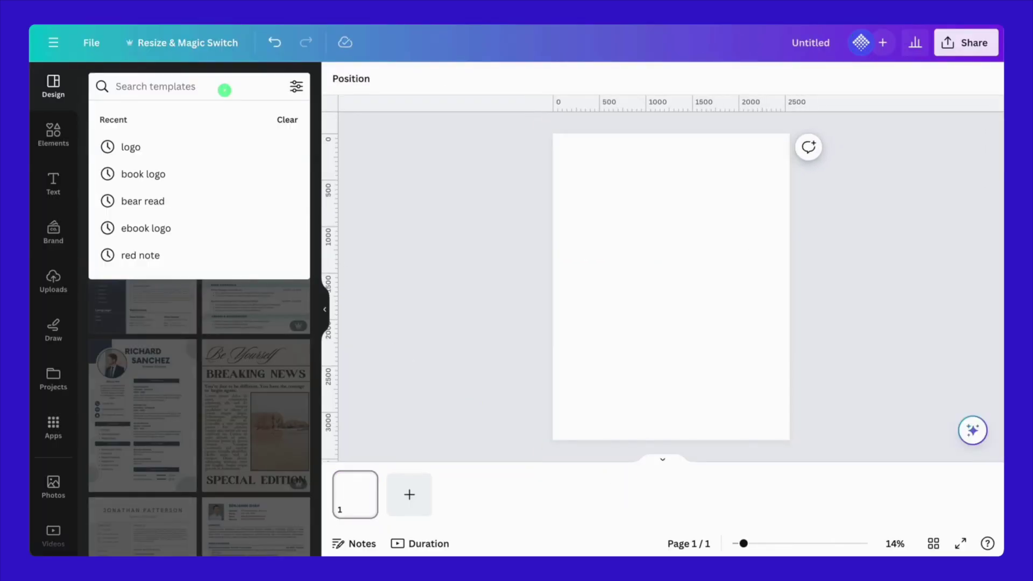
type("Book cover")
key("Return")
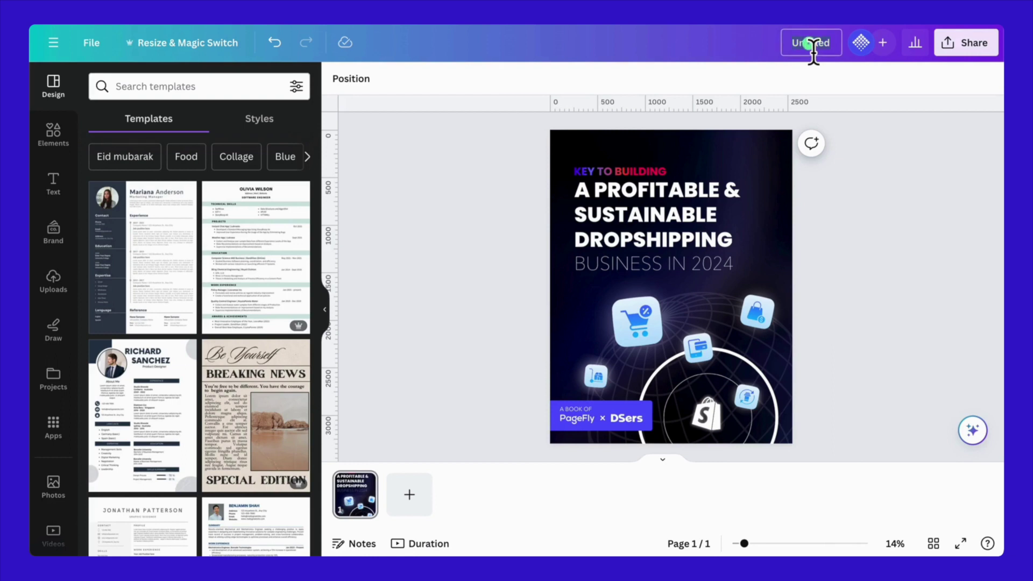
type("How to start d")
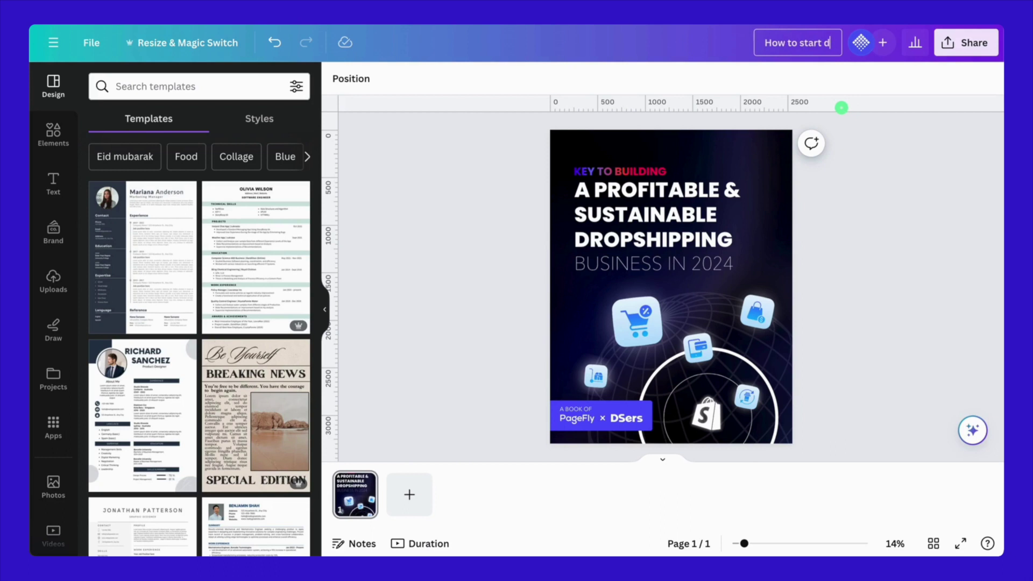
type("ropshipping with Shopify")
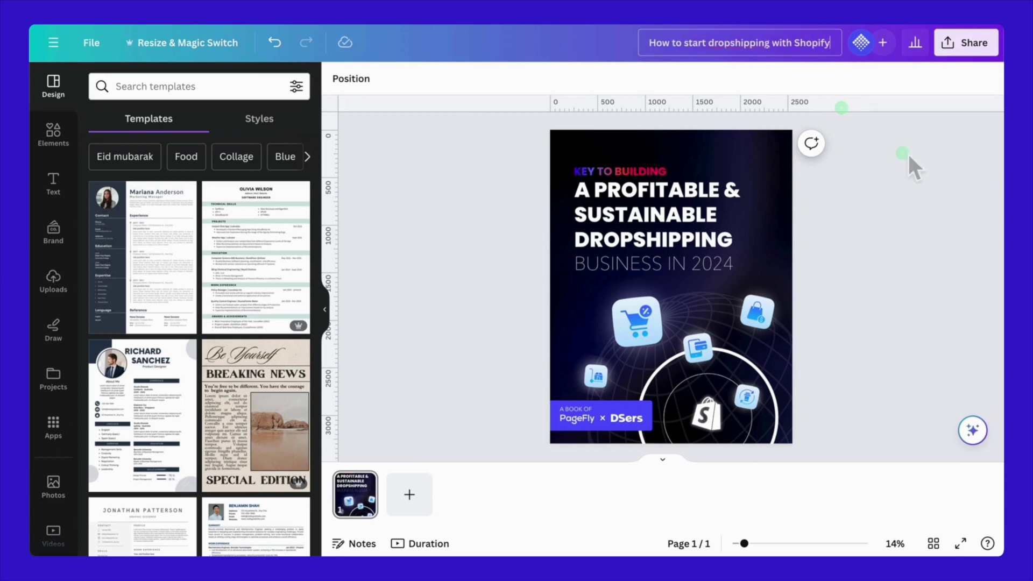
- Download the 'How to start dropshipping with Shopify' cover as a JPG file
left_click(962, 51)
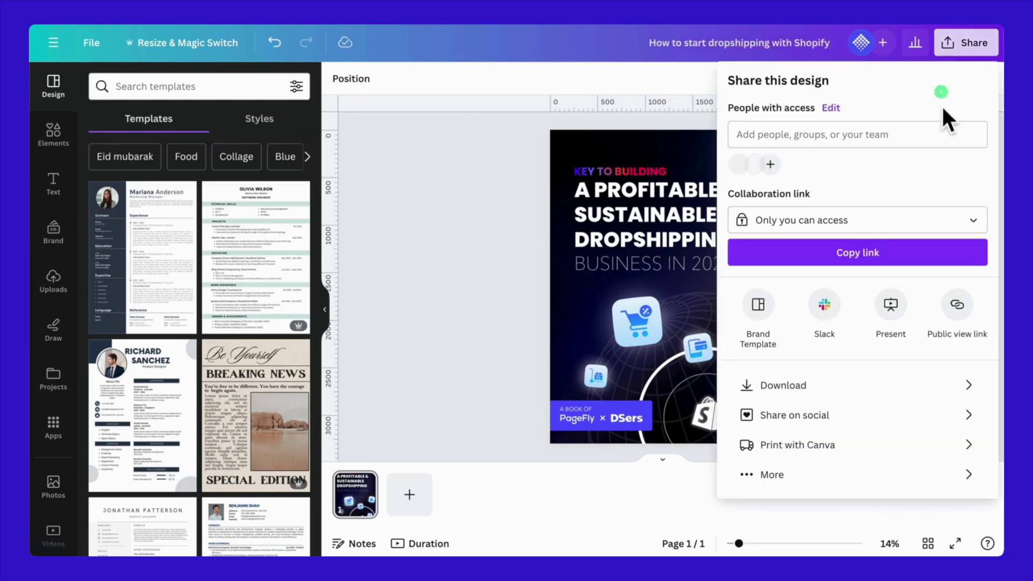
left_click(887, 390)
left_click(902, 141)
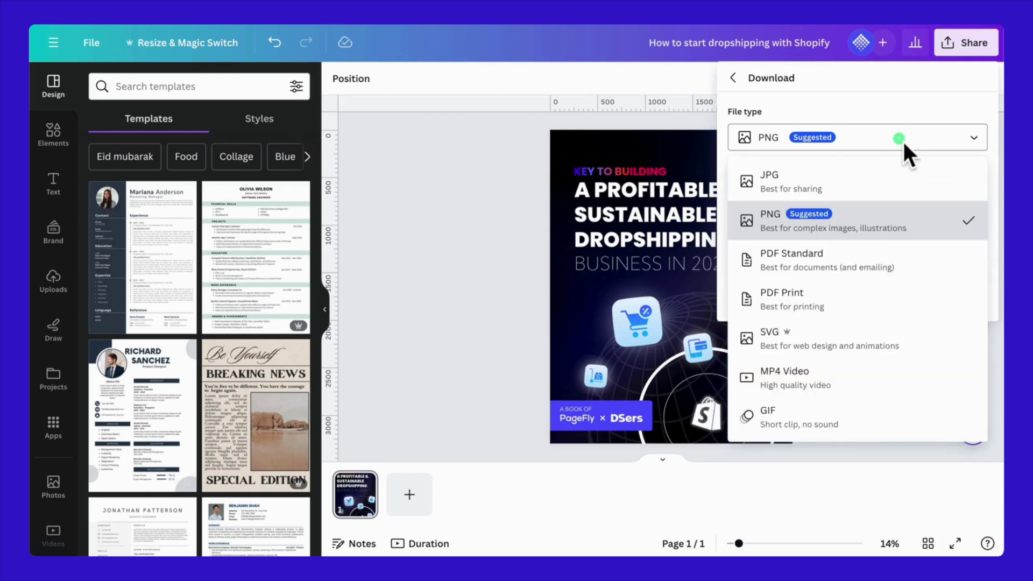
left_click(919, 180)
left_click(881, 300)
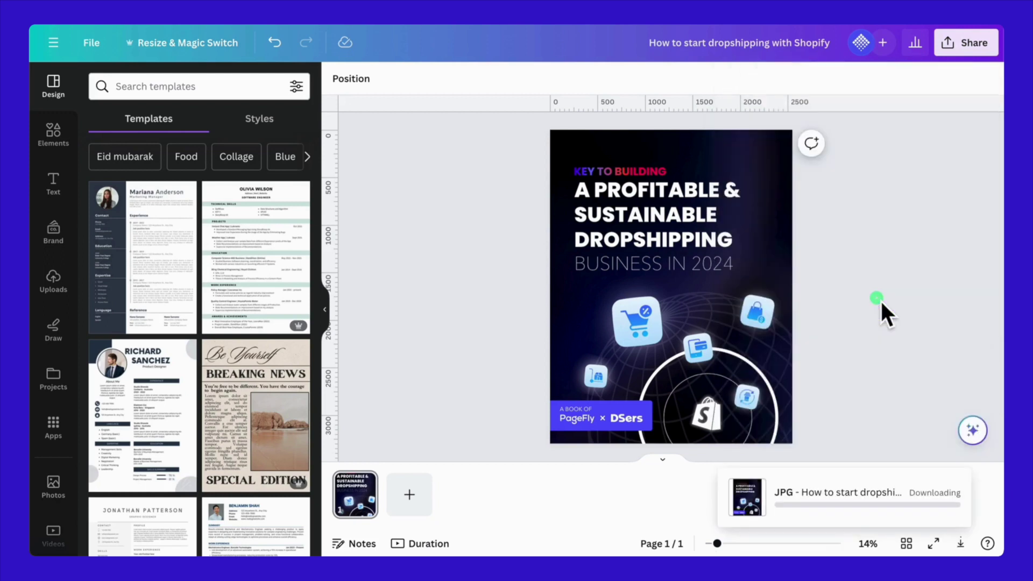
- Add the ebook content pages after the cover and review pages 2 through 7
left_click(891, 202)
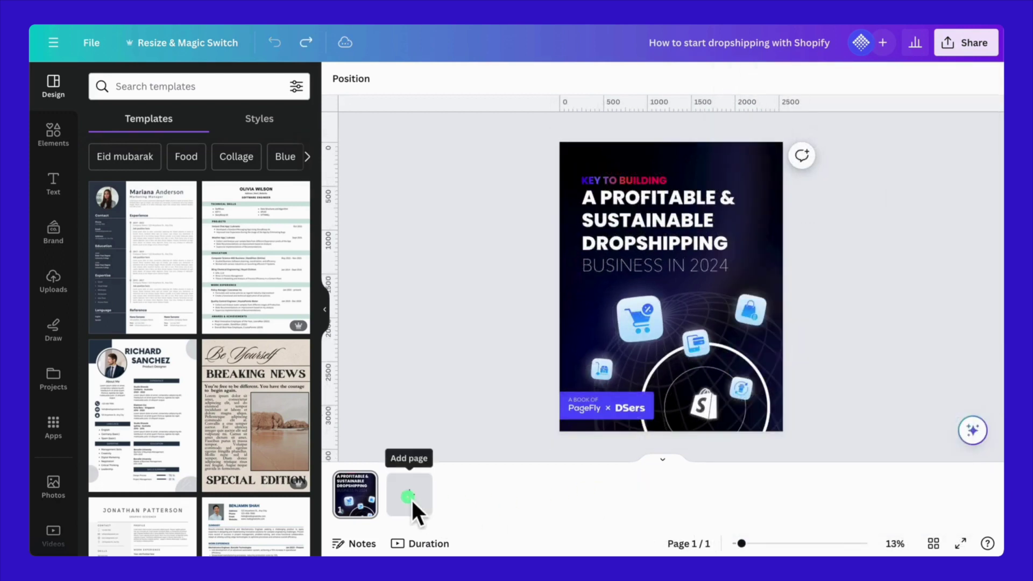
left_click(369, 494)
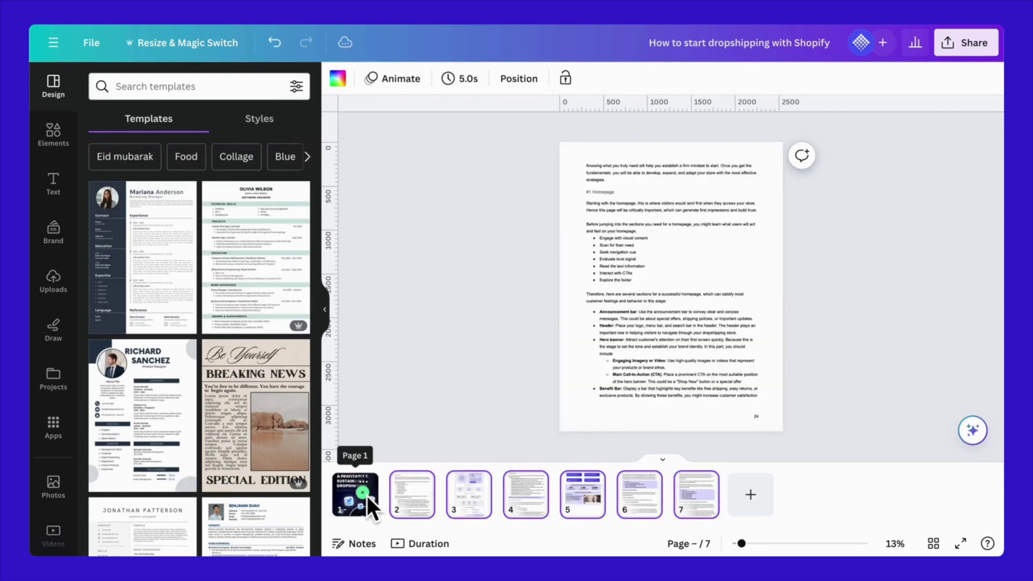
left_click(411, 497)
left_click(474, 494)
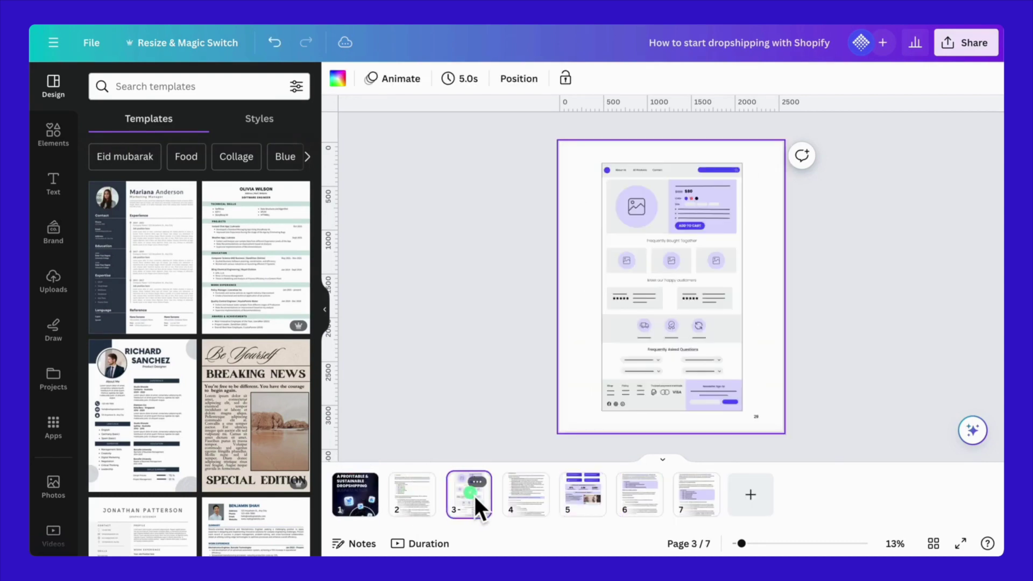
left_click(528, 498)
left_click(581, 496)
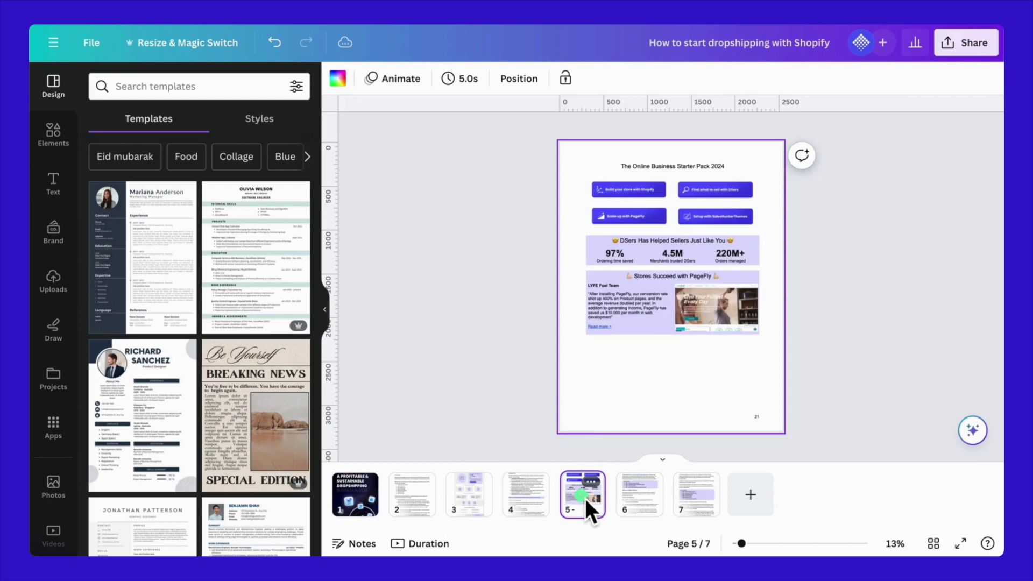
left_click(634, 498)
left_click(696, 499)
left_click(833, 419)
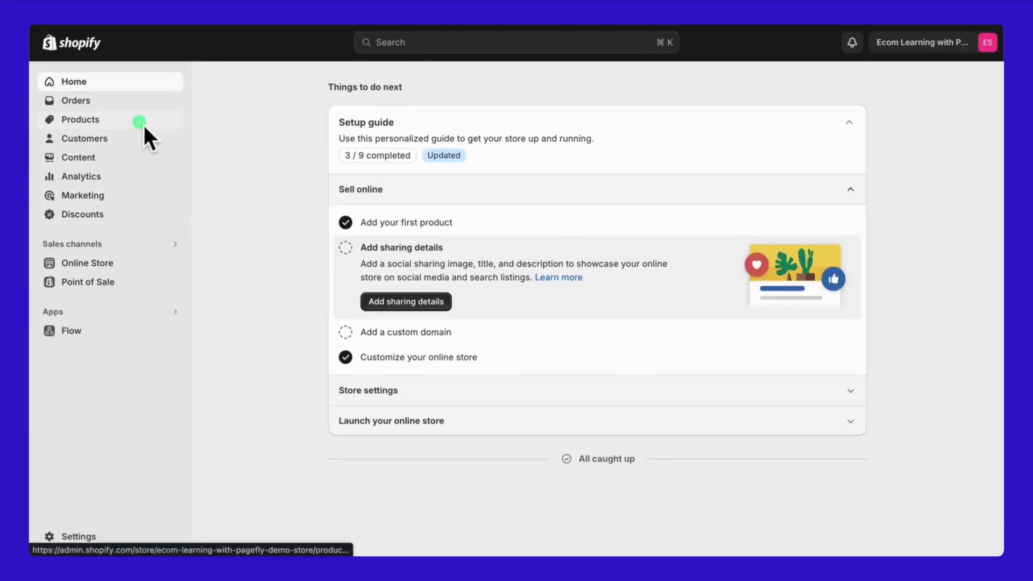
- Start a new product titled 'How to Start Dropshipping with Shopify' and paste its description
left_click(144, 121)
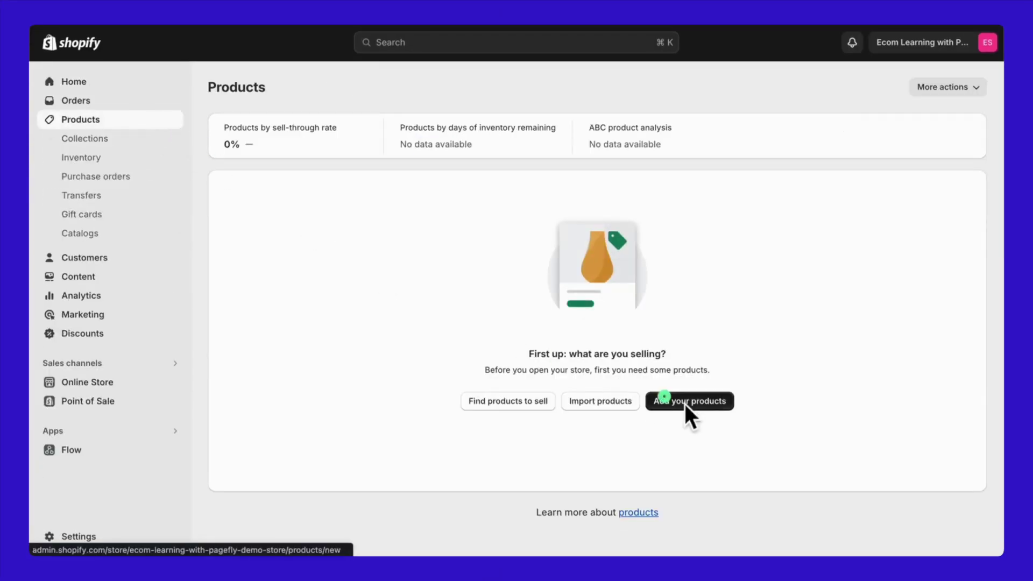
left_click(715, 403)
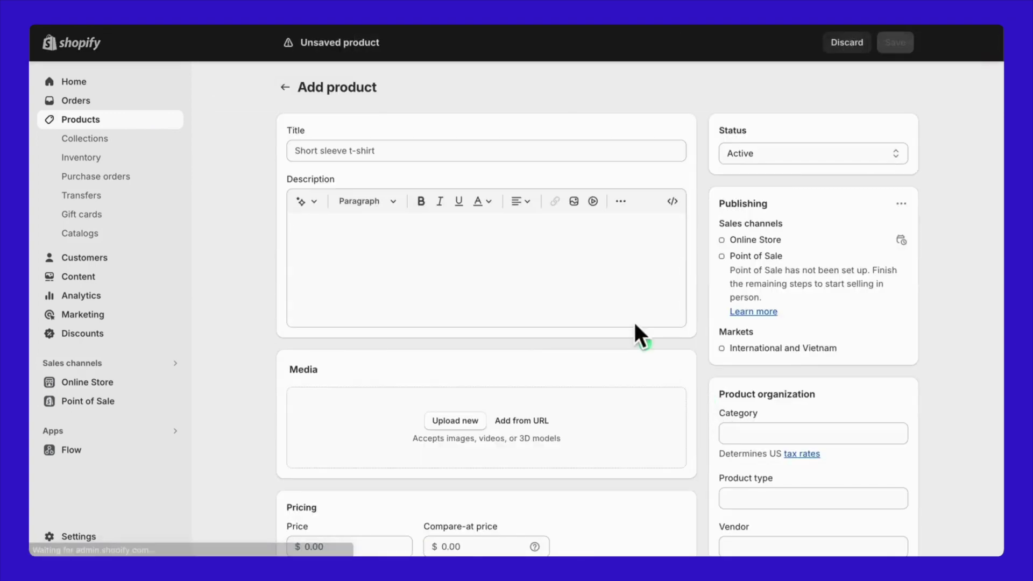
left_click(606, 155)
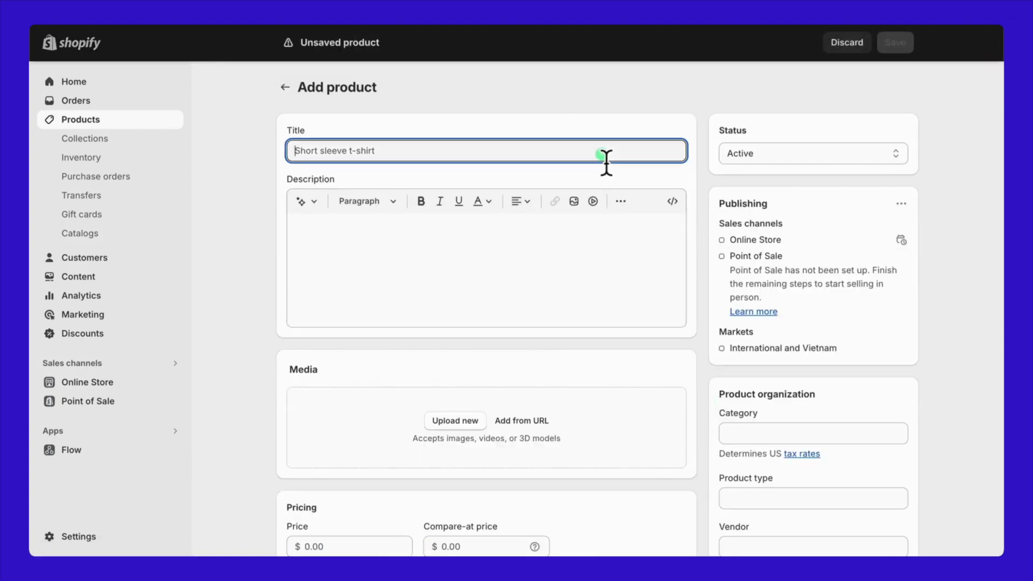
left_click(582, 234)
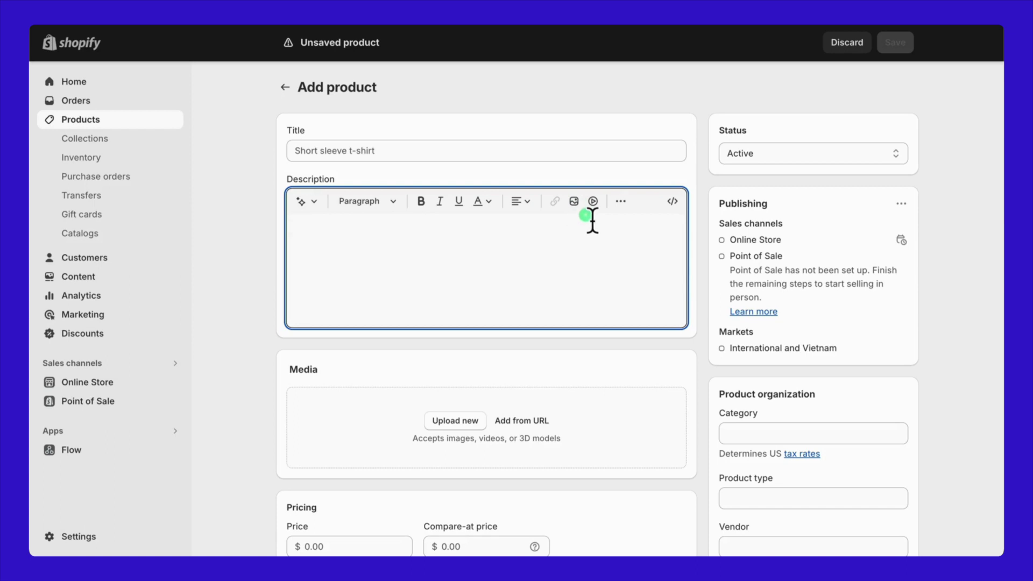
left_click(594, 155)
type("How to Start Dropshipping with Shopify: A Beginner's Guide to Success")
left_click(474, 278)
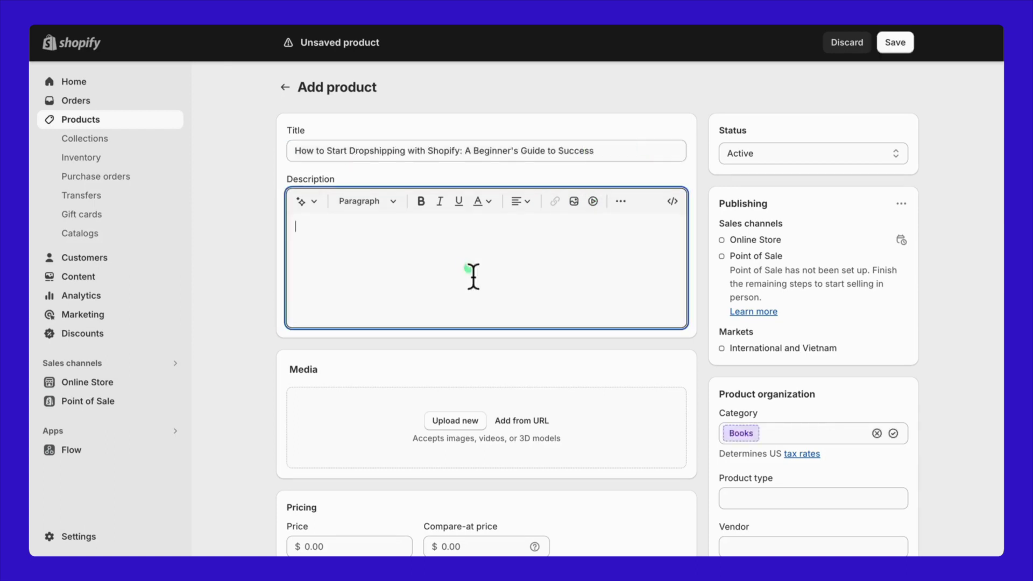
type("Product Selection and Market Analysis: Focus on defining target customers, understanding trends, analyzing competitors, and selecting reliable suppliers with DSers.  Shopify Store Setup: Detailed instructions for designing and setting up a Shopify dropshipping store, including page layout checklists and optimization for CRO and SEO using PageFly templates.  Shopify Configuration Steps: Steps to create a Shopify account, install apps, add products, design the store, and configure essential settings.  Operational Strategies: Strategies for optimizing product selection, listing, and sales, and for integrating Google Analytics 4 for data-driven management.  Shipping Solutions: Tactics for fast and cost-effective shipping methods to maintain profitability and customer satisfaction.")
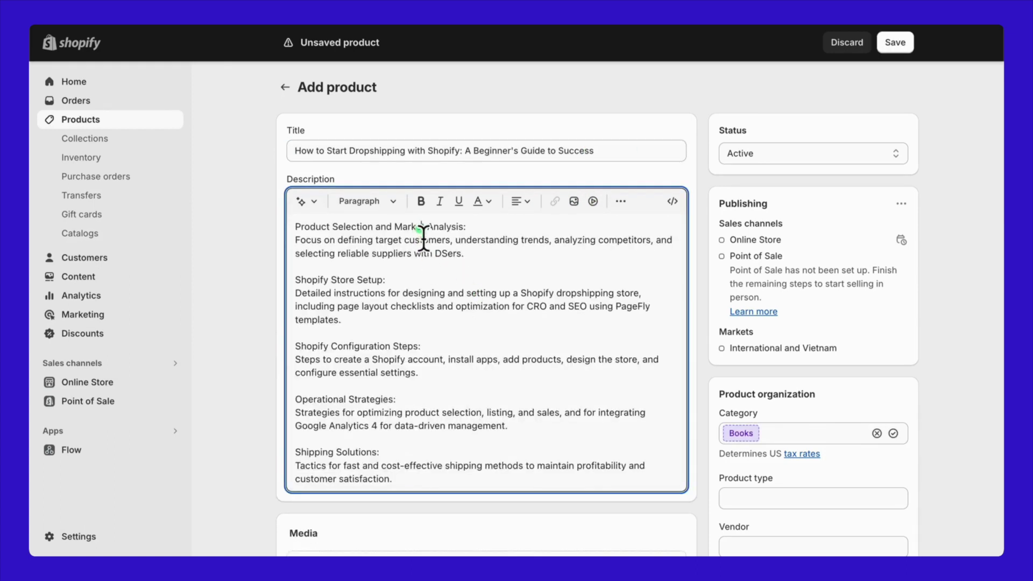
- Bold the five headings, Product Selection through Shipping Solutions, and start choosing the category
triple_click(423, 229)
key("ctrl+b")
left_click_drag(331, 281, 352, 284)
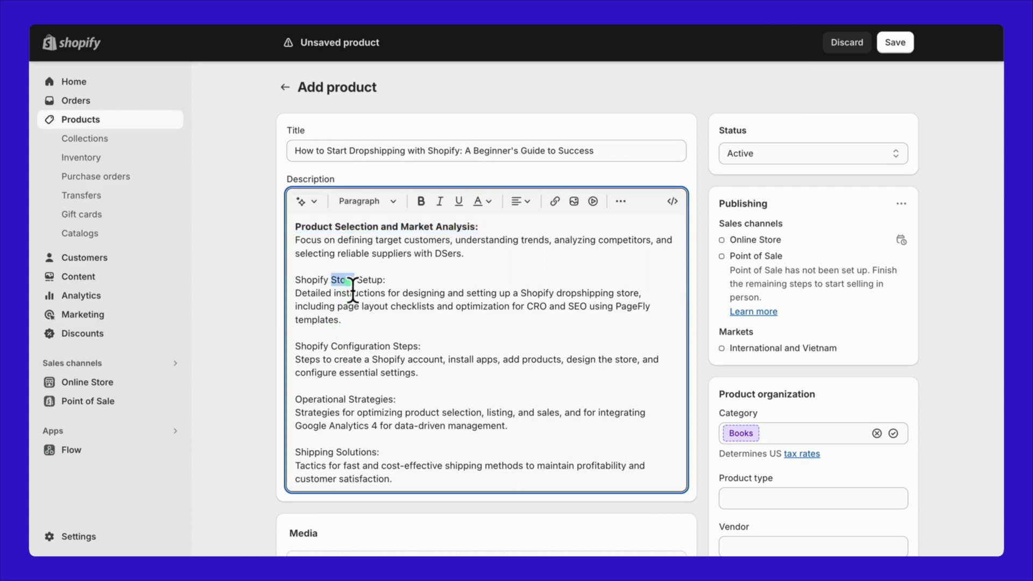
triple_click(353, 285)
key("ctrl+b")
triple_click(333, 350)
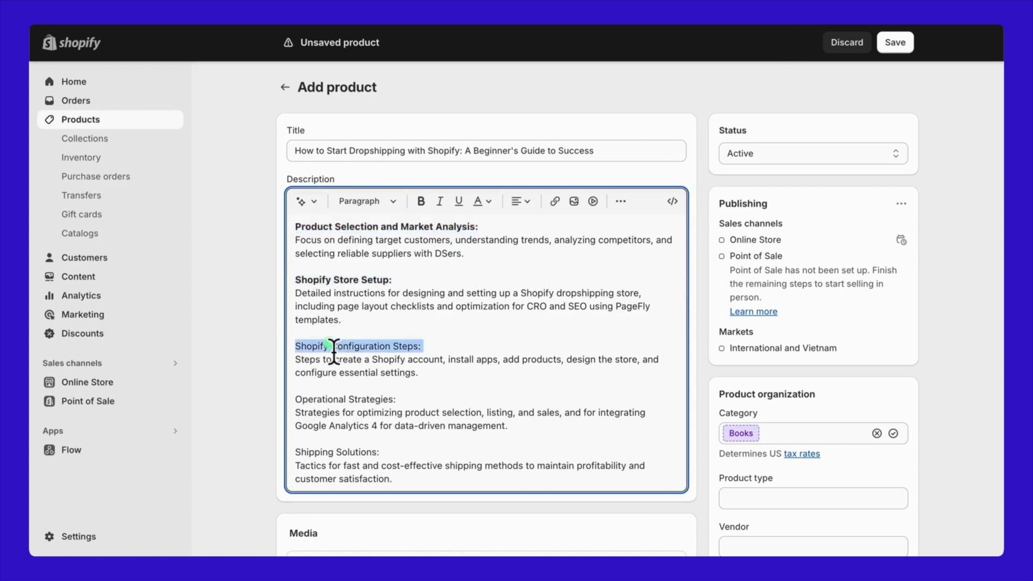
key("ctrl+b")
triple_click(329, 401)
key("ctrl+b")
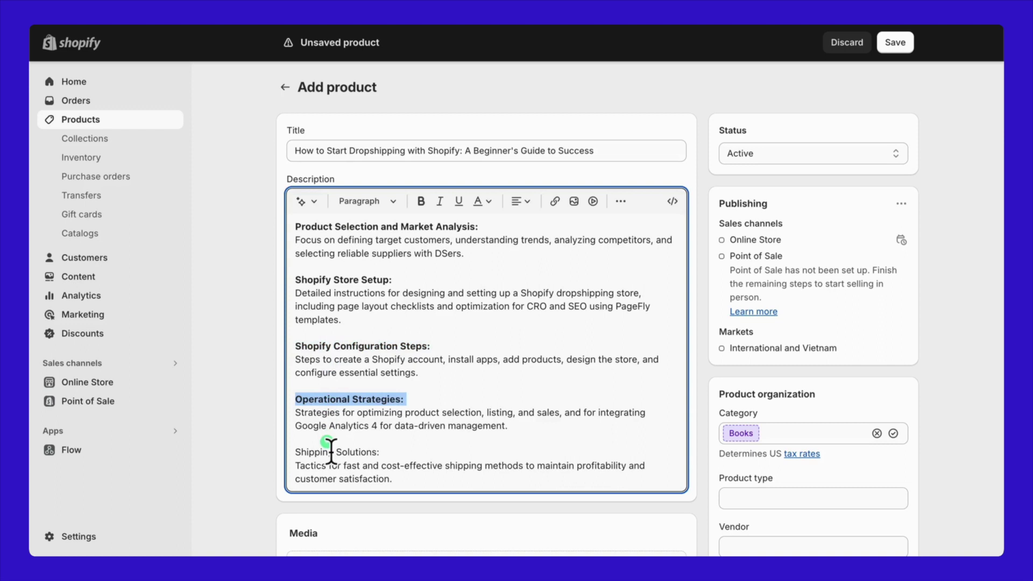
triple_click(329, 452)
key("ctrl+b")
key("Left")
scroll(529, 460, "down", 1)
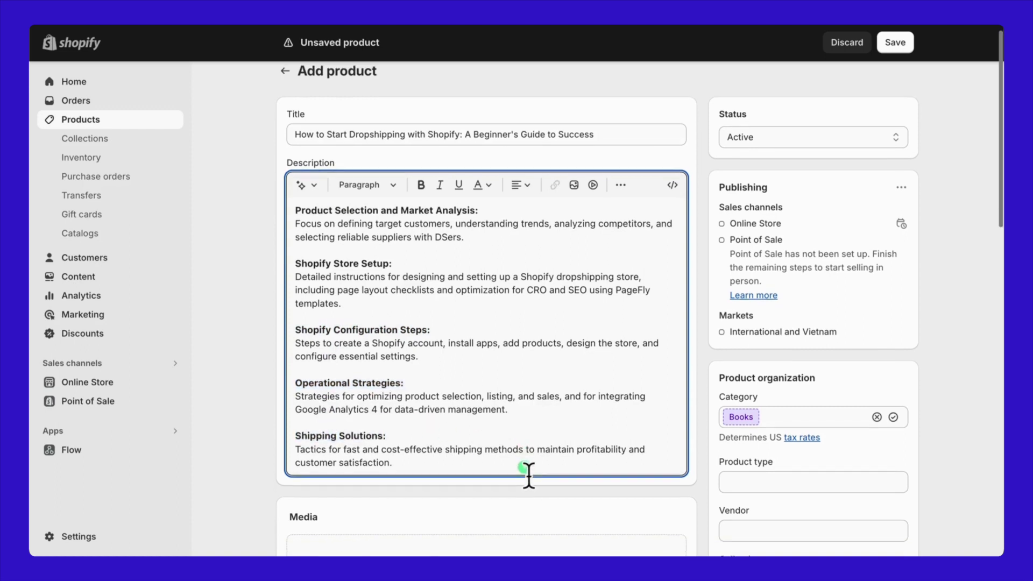
scroll(528, 468, "down", 1)
scroll(528, 468, "down", 4)
scroll(528, 467, "down", 1)
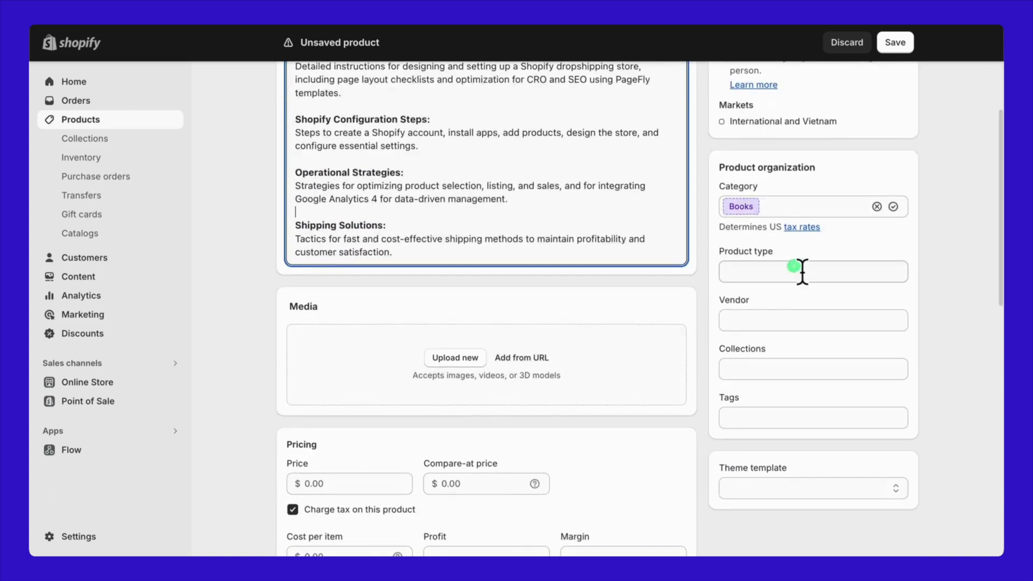
left_click(877, 207)
type("ebook")
- Set the category to E-books, then upload and reorder the cover and page images
left_click(811, 240)
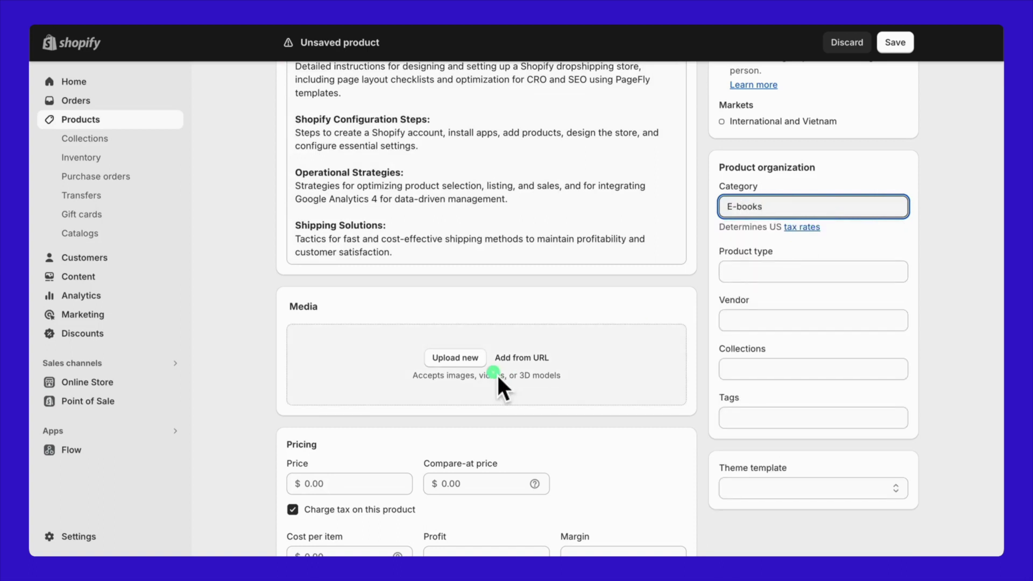
scroll(496, 374, "down", 1)
left_click(465, 295)
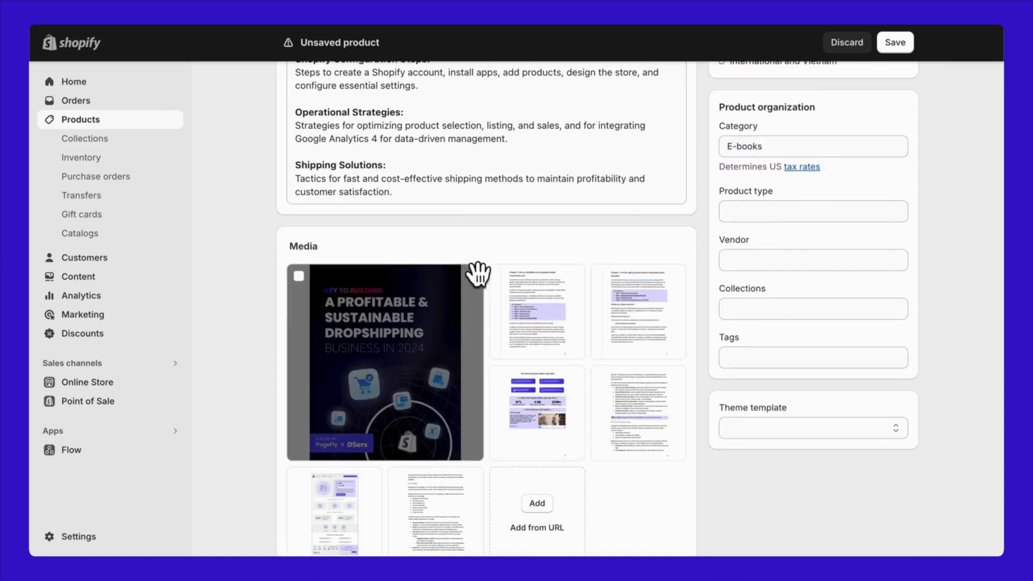
left_click_drag(508, 317, 418, 335)
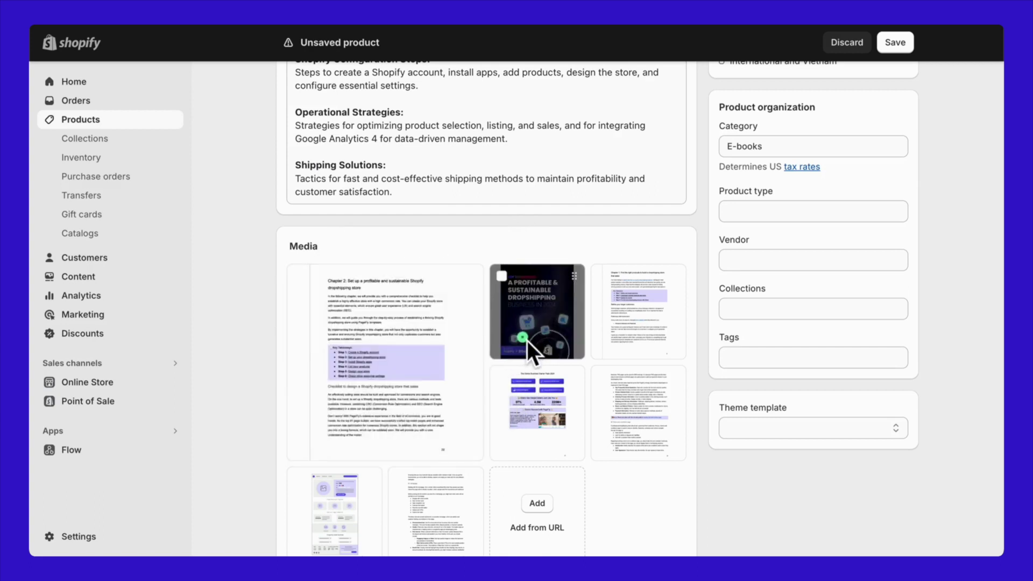
left_click_drag(527, 341, 404, 351)
scroll(404, 351, "down", 1)
left_click_drag(341, 459, 503, 343)
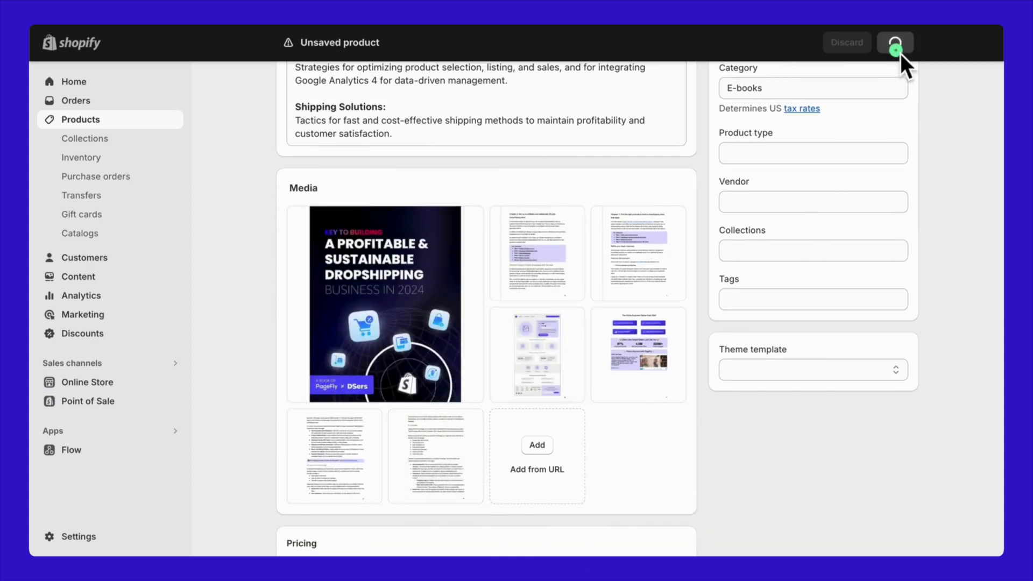
scroll(682, 418, "down", 3)
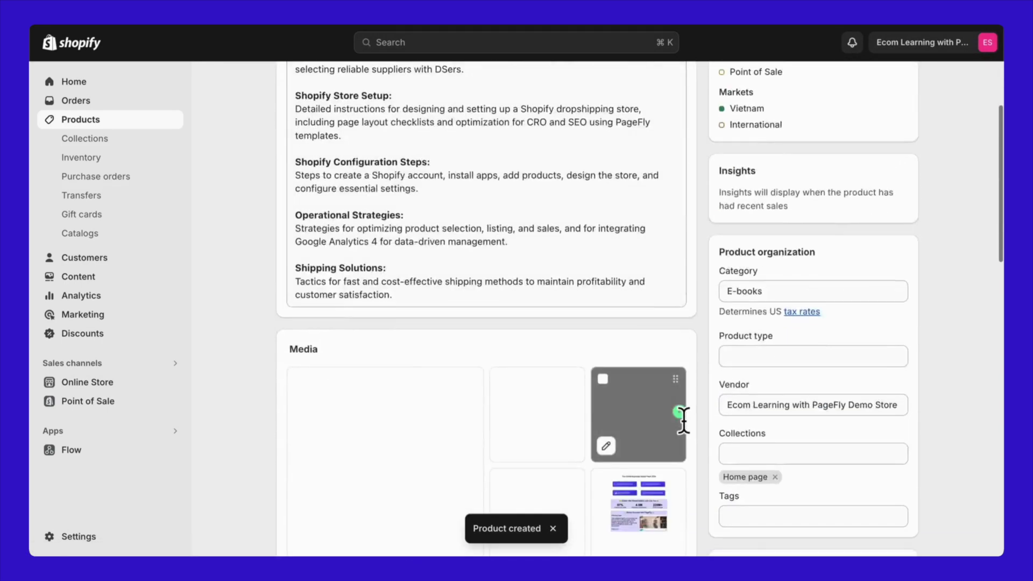
scroll(683, 419, "down", 3)
scroll(683, 418, "down", 2)
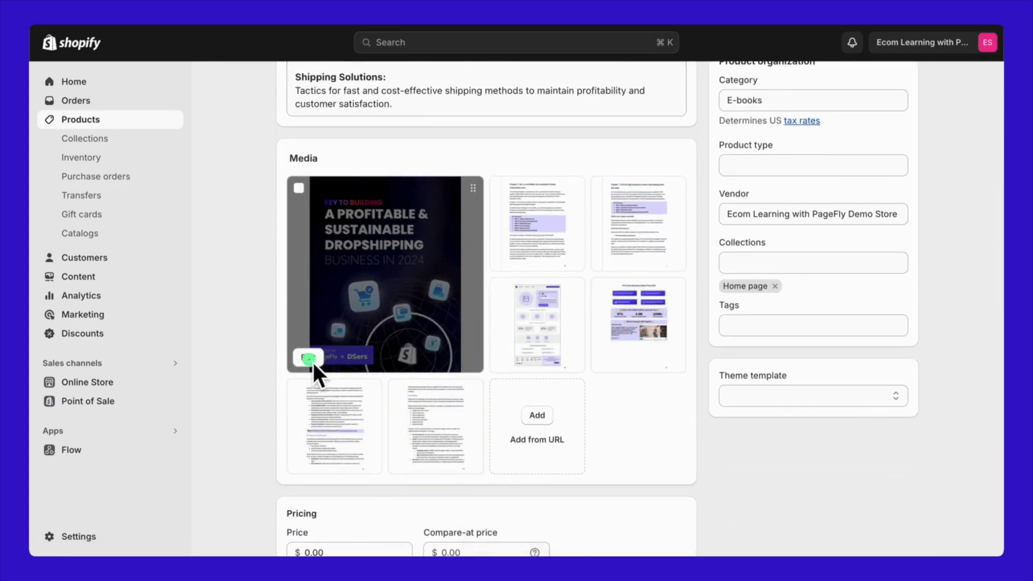
- Save alt text 'How to start dropshipping with Shopify' on the cover image, then close the viewer
left_click(309, 358)
left_click(814, 168)
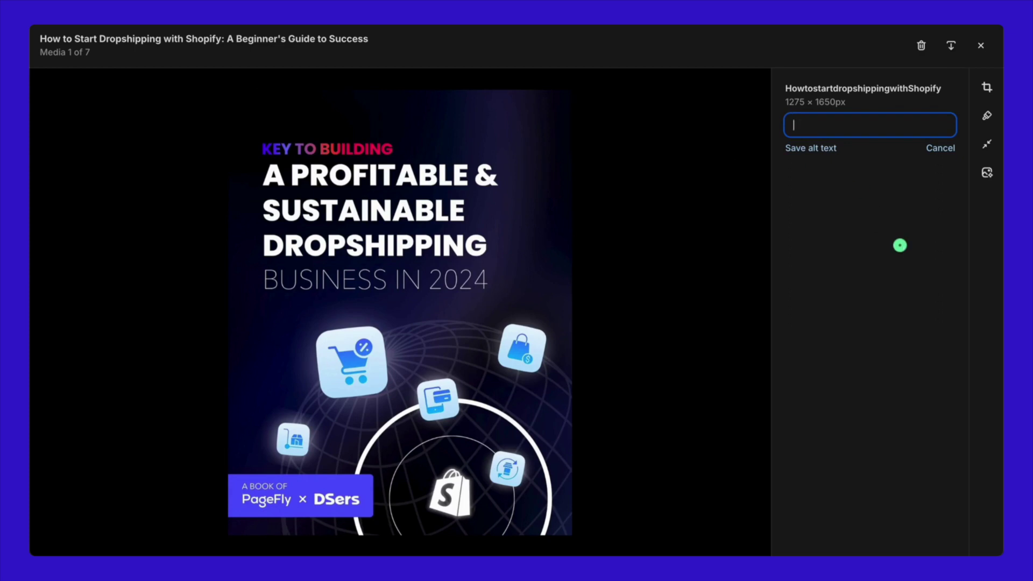
type("How to start dr")
type("opshipping with Shopi")
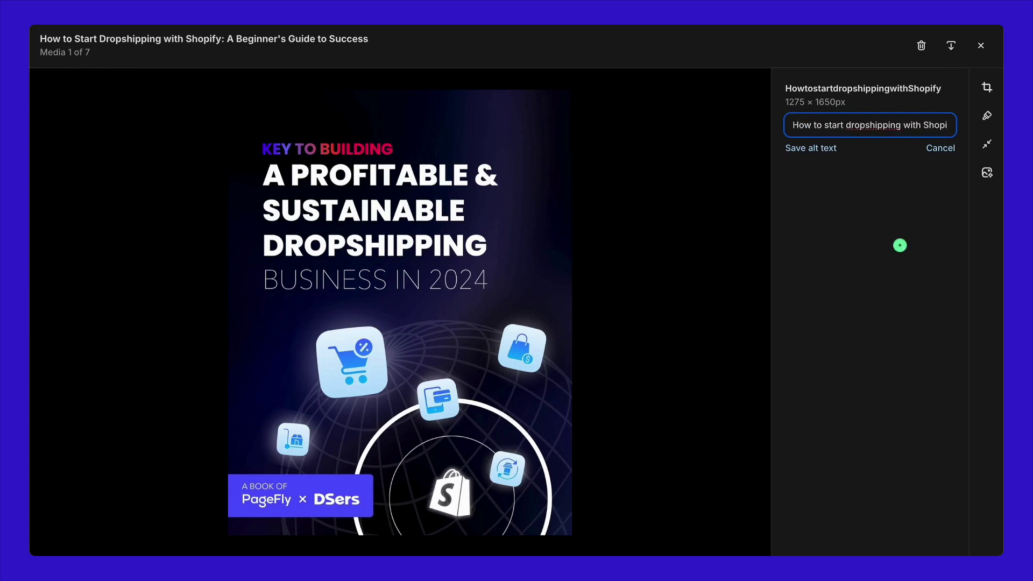
type("fy")
left_click(827, 148)
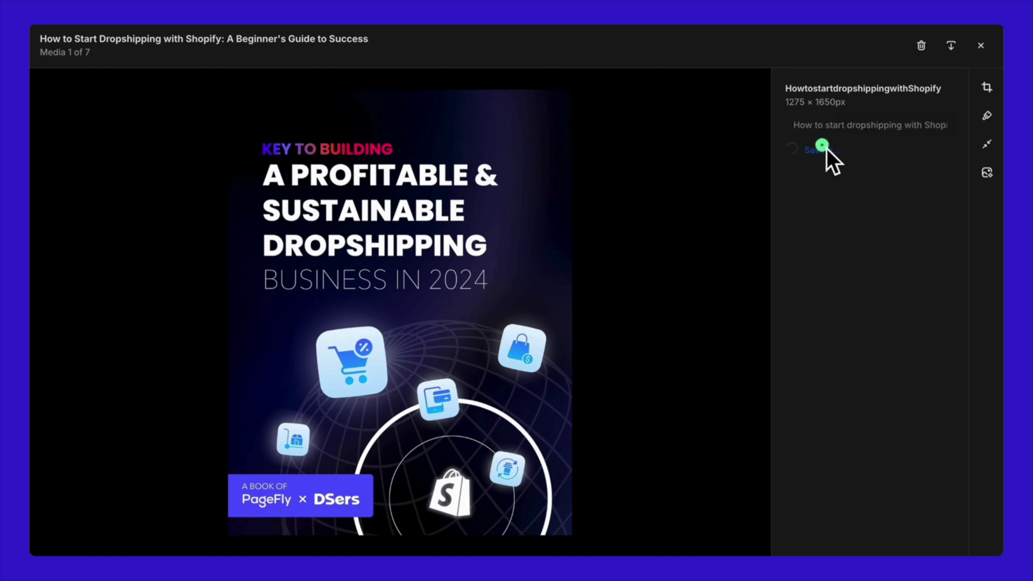
left_click(982, 46)
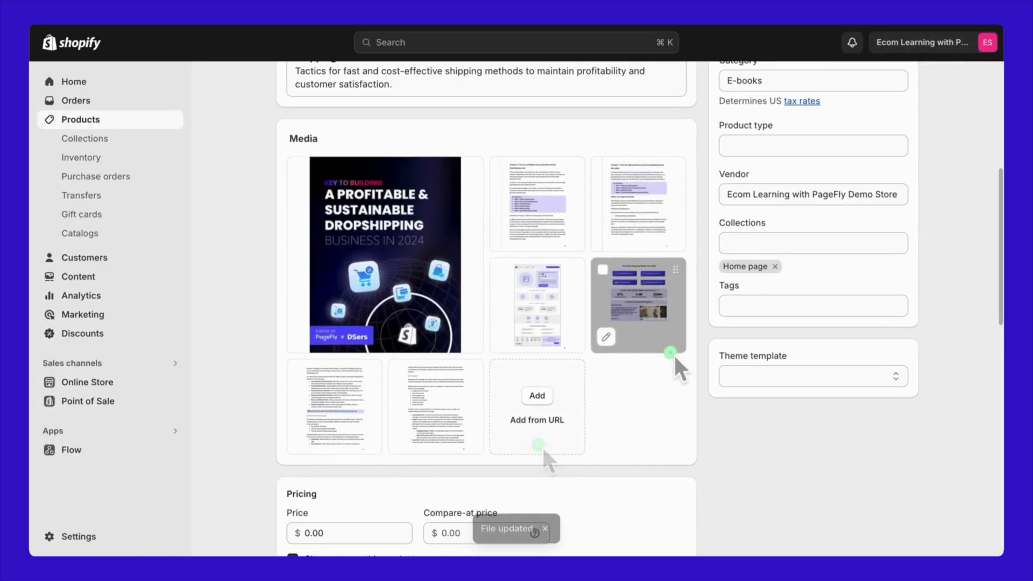
scroll(542, 446, "down", 2)
scroll(542, 446, "down", 1)
scroll(539, 444, "down", 2)
scroll(539, 444, "down", 1)
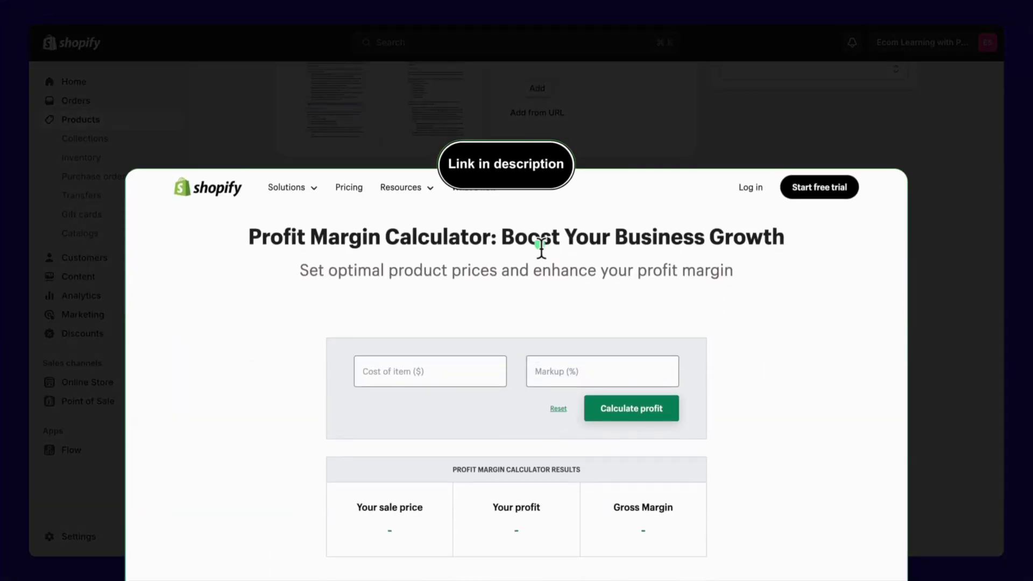
- Use the margin calculator, set price $9.99, untrack inventory, and mark the ebook non-physical
left_click(451, 371)
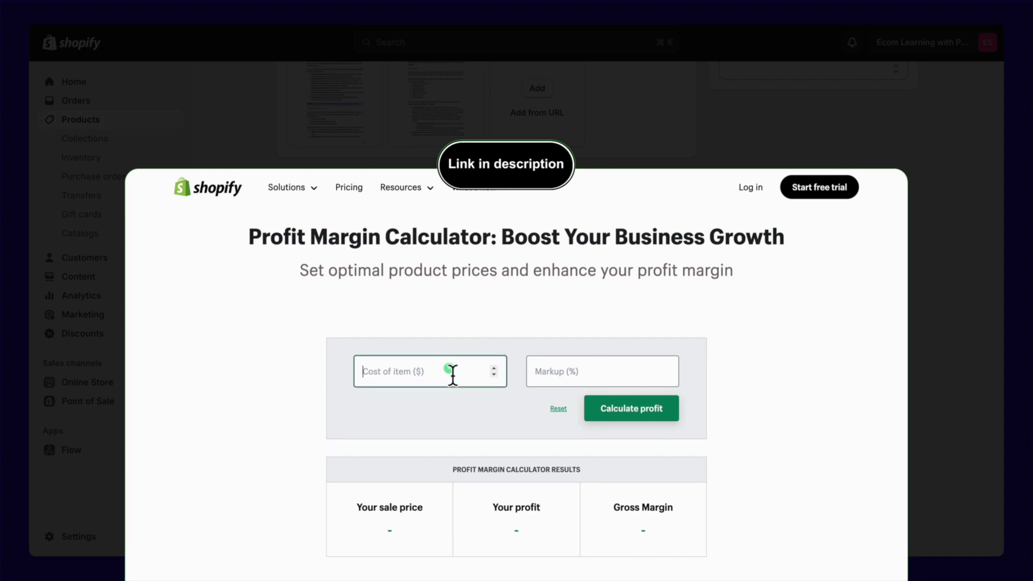
type("8")
left_click(562, 370)
type("25")
left_click(622, 409)
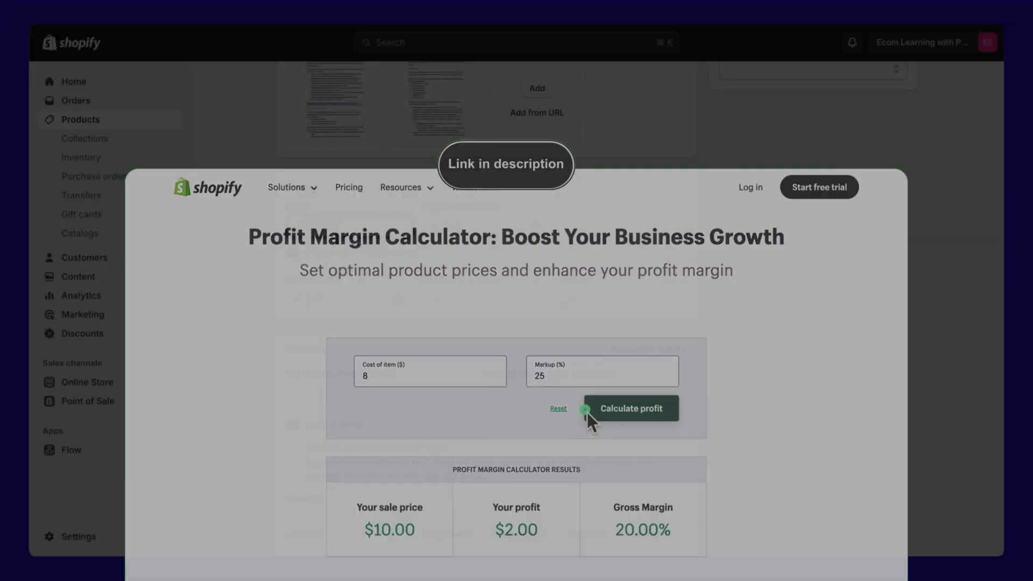
left_click(331, 225)
type("9.99")
left_click(445, 262)
scroll(452, 262, "down", 4)
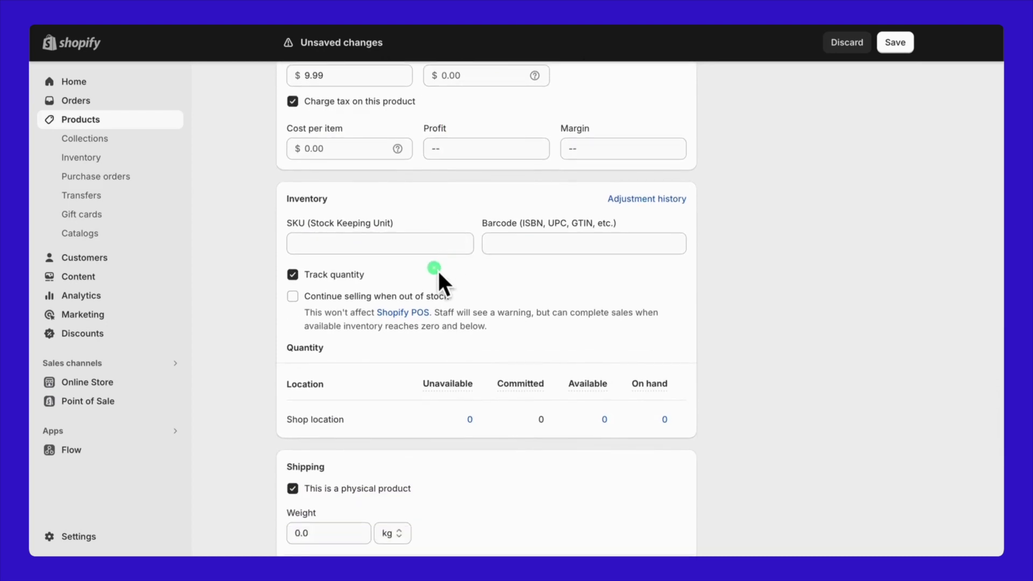
left_click(294, 274)
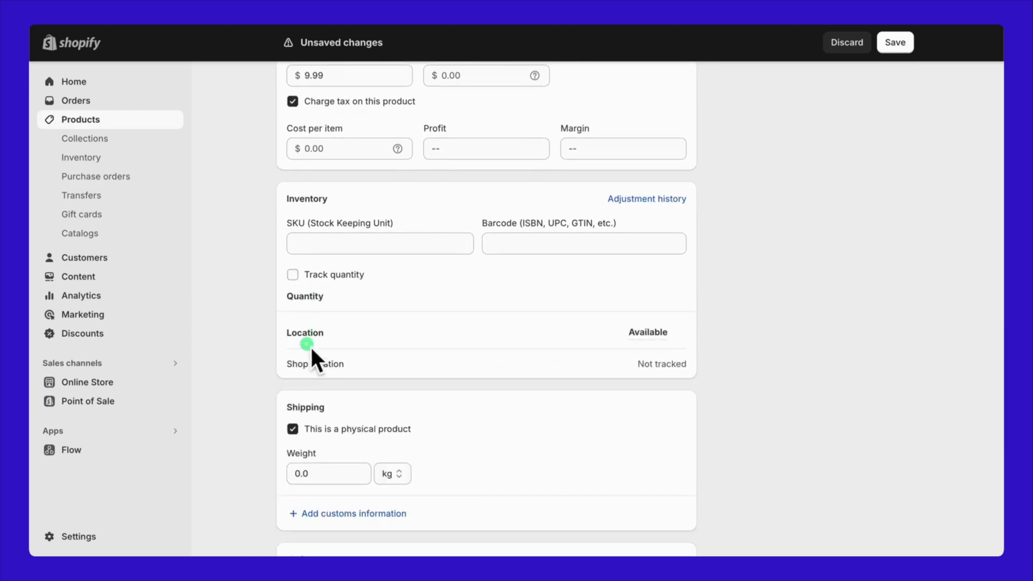
scroll(311, 345, "down", 3)
left_click(293, 326)
scroll(379, 385, "down", 3)
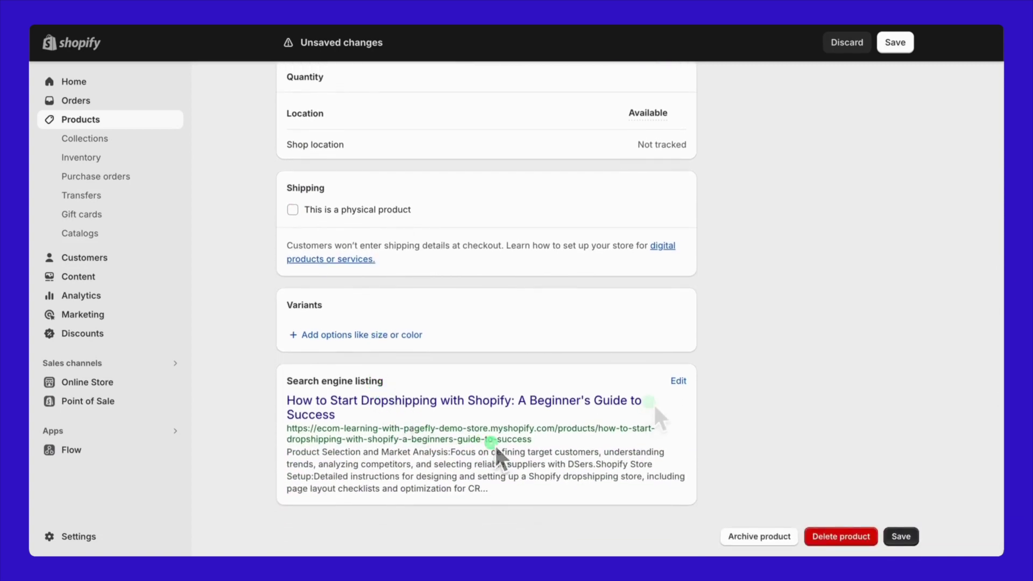
- Replace the search listing's meta description with a shorter pasted version
left_click(680, 381)
scroll(636, 436, "down", 1)
left_click(630, 460)
scroll(635, 467, "down", 2)
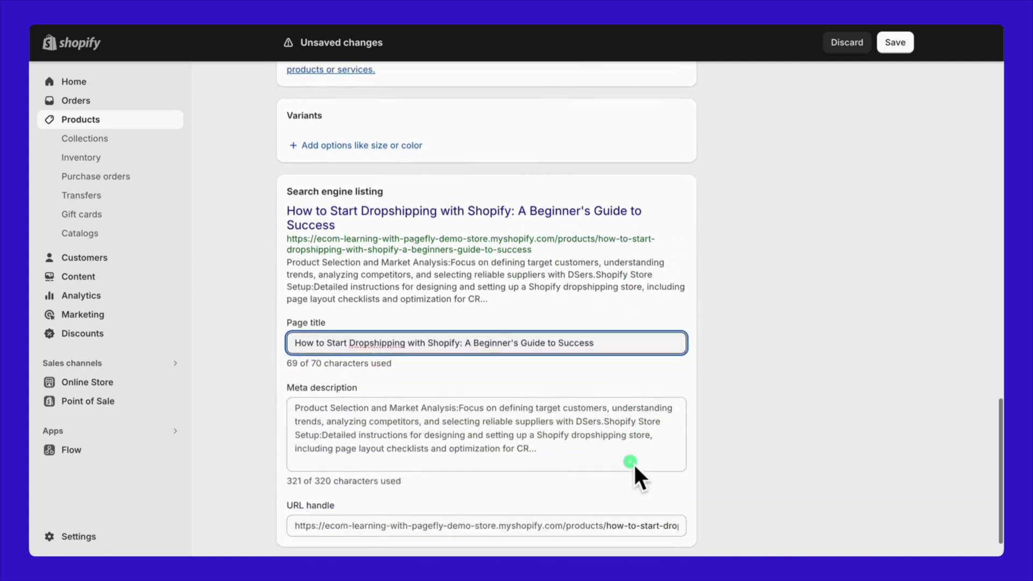
triple_click(571, 304)
left_click(558, 414)
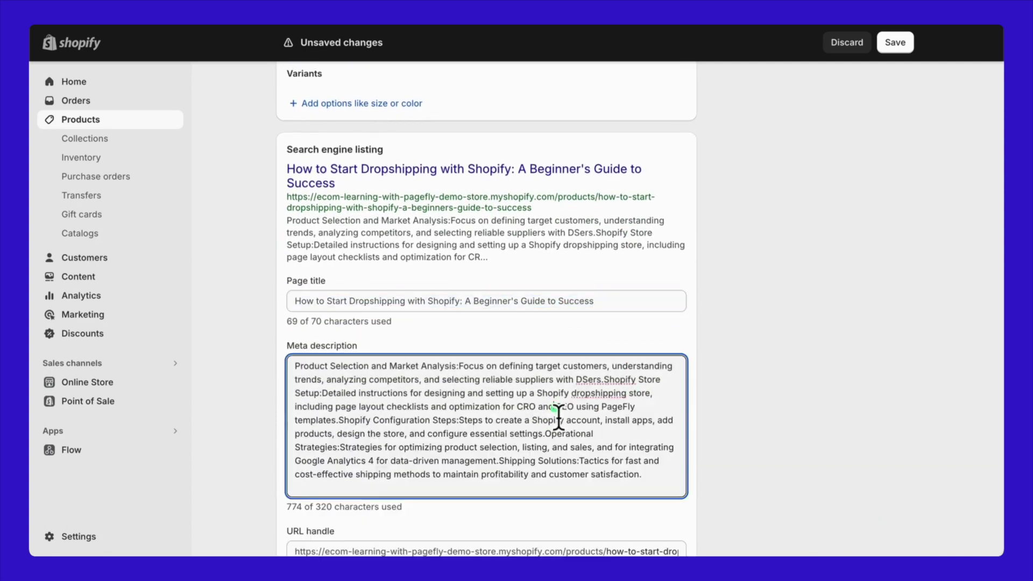
key("ctrl+a")
type("Product Selection and Market Analysis:Focus on defining target customers, understanding trends, analyzing competitors, and selecting reliable suppliers with DSers.Shopify Store Setup:Detailed instructions for designing and setting up a Shopify dropshipping store, including page layout checklists and optimization for CR…")
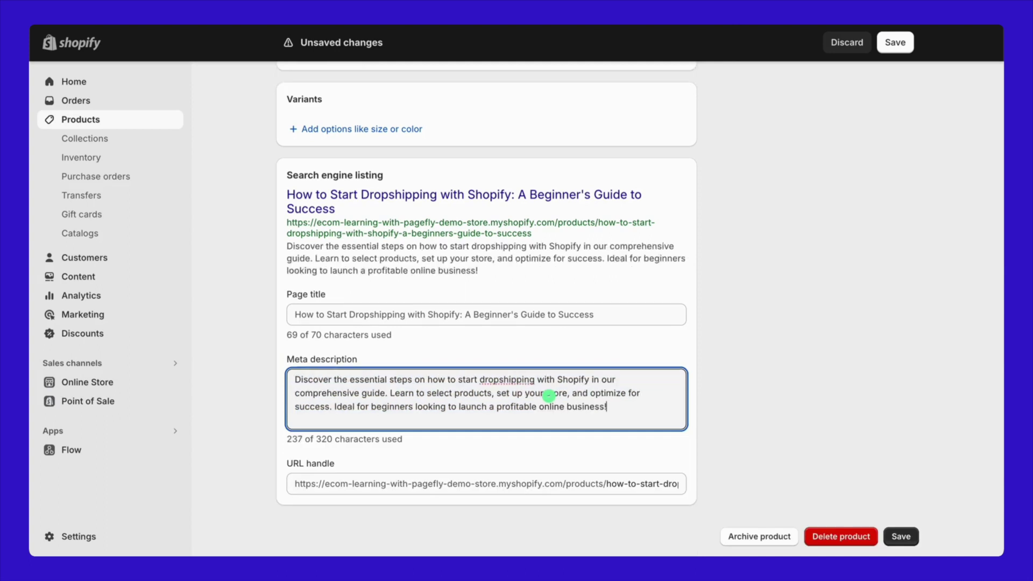
- Trim the URL handle to how-to-start-dropshipping-with-shopify and save the product
triple_click(686, 486)
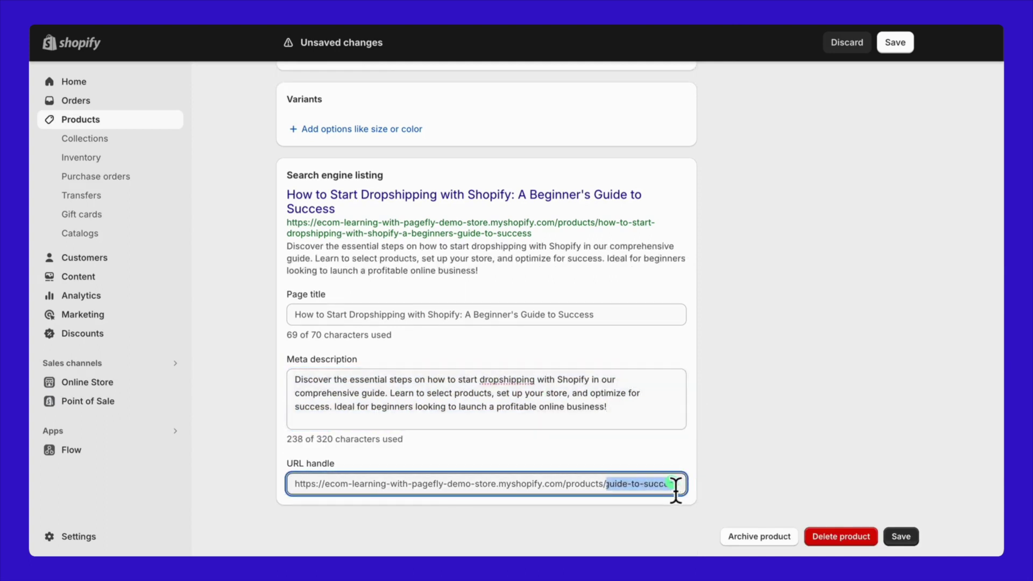
key("ctrl+v")
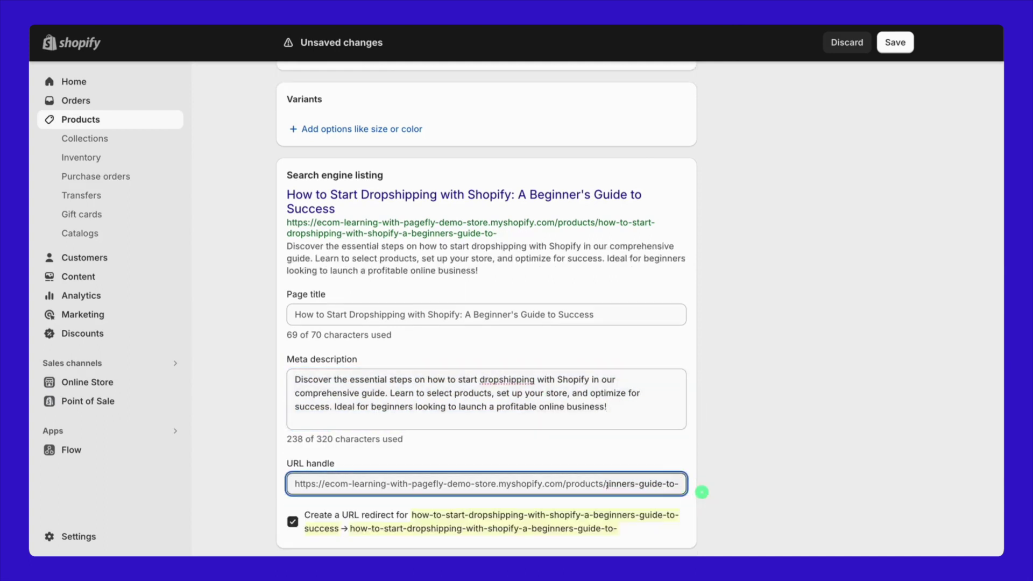
key("BackSpace")
key("BackSpace")
key("BackSpace")
key("BackSpace")
key("BackSpace")
key("BackSpace")
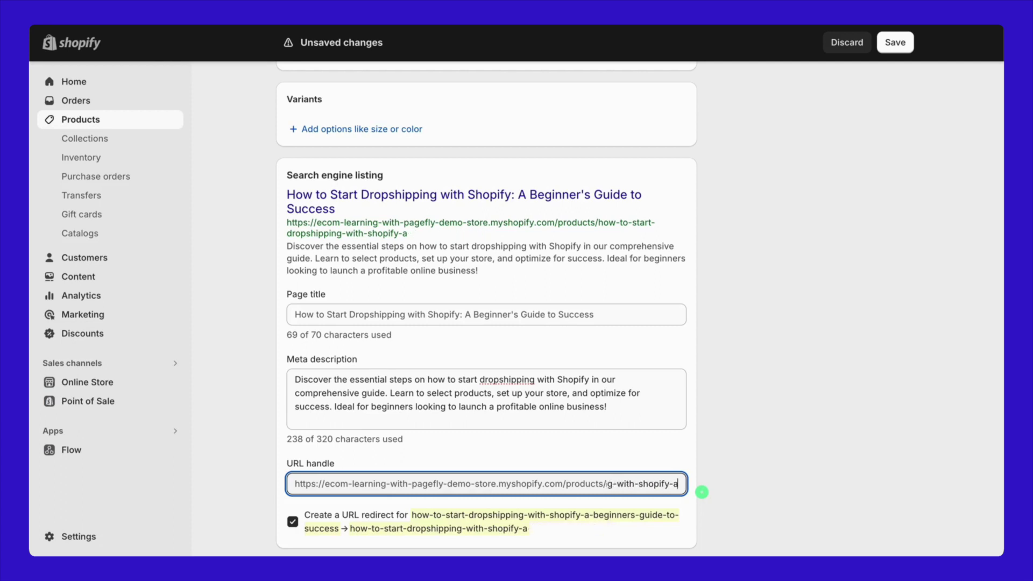
key("BackSpace")
key("BackSpace")
left_click(810, 505)
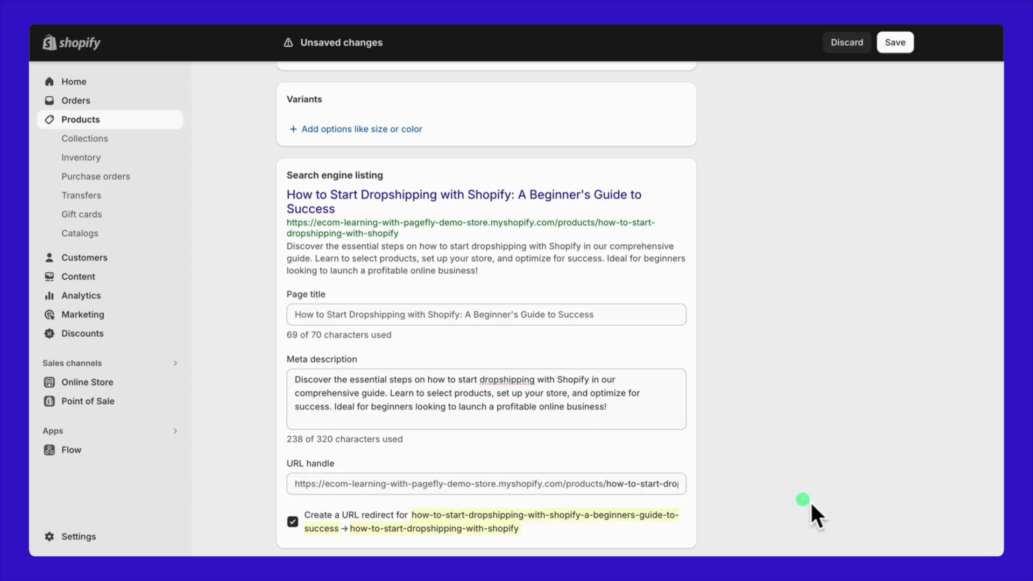
scroll(827, 470, "down", 2)
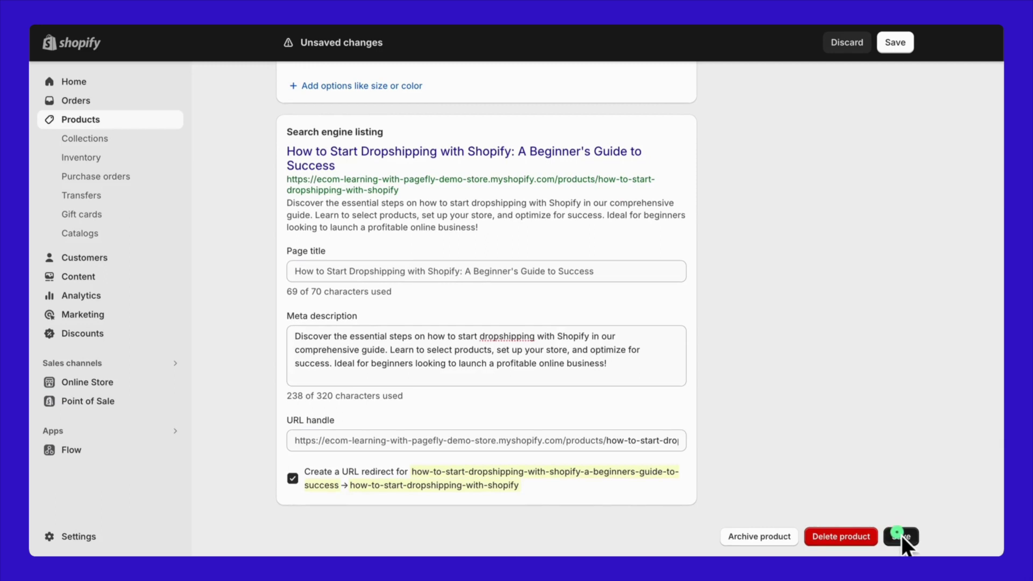
left_click(902, 536)
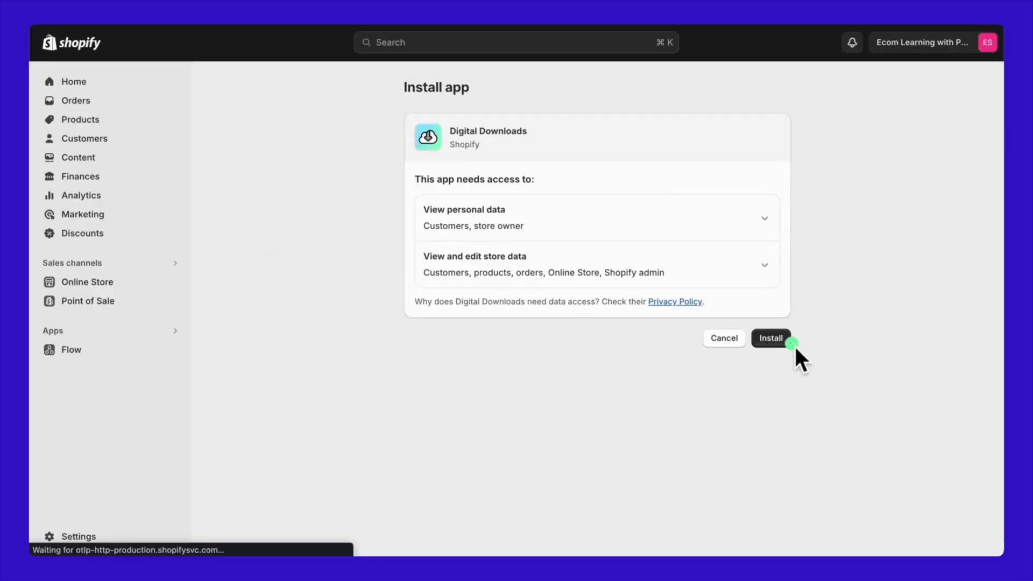
- Install Digital Downloads and attach the 16.1 MB ebook PDF to the dropshipping product
left_click(788, 342)
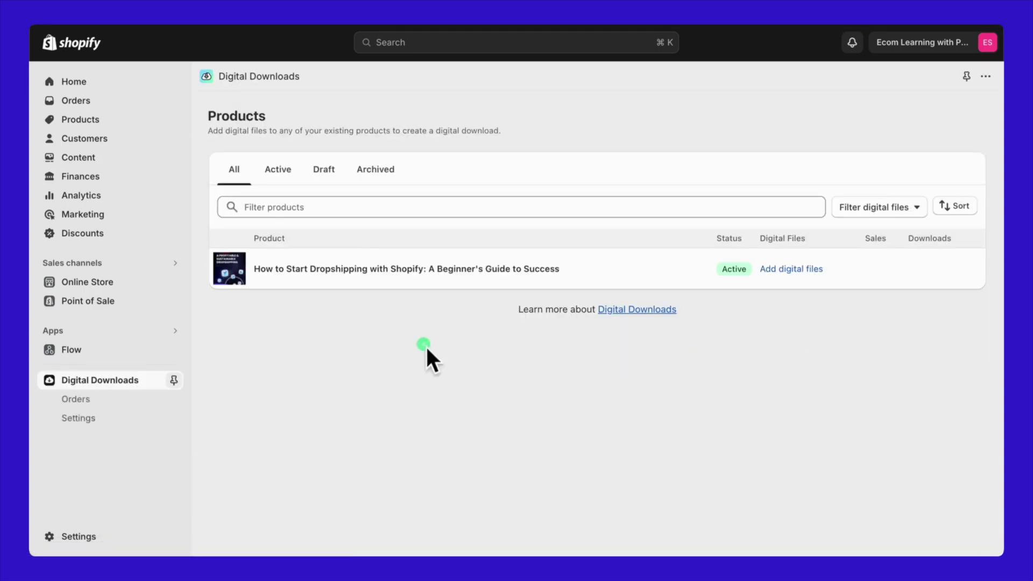
left_click(129, 121)
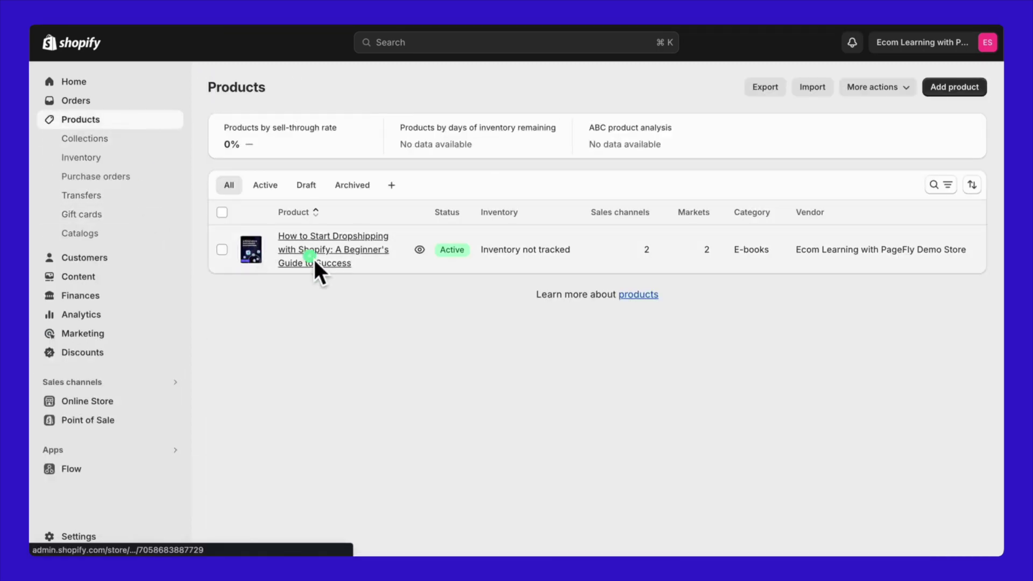
left_click(313, 258)
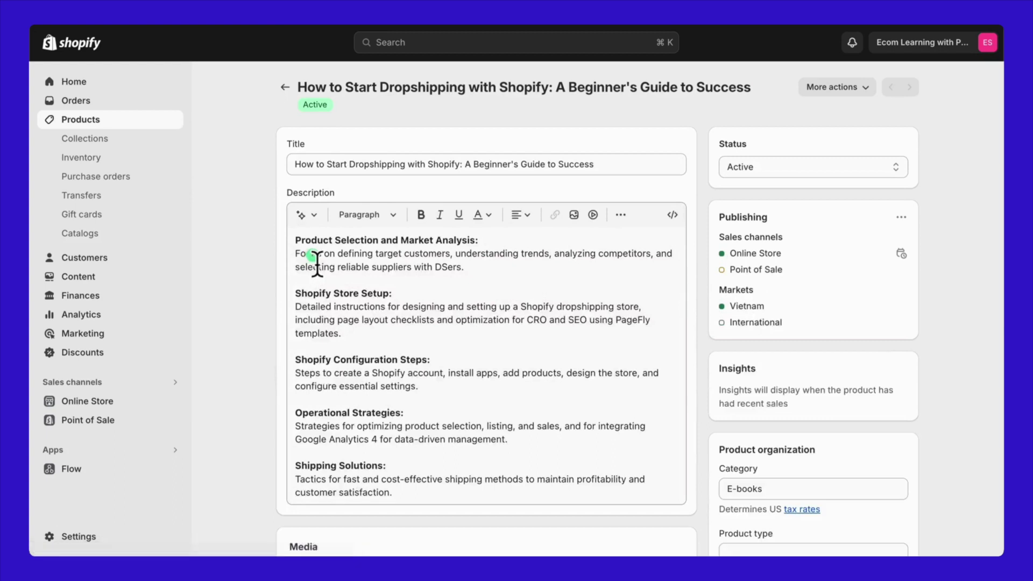
left_click(816, 90)
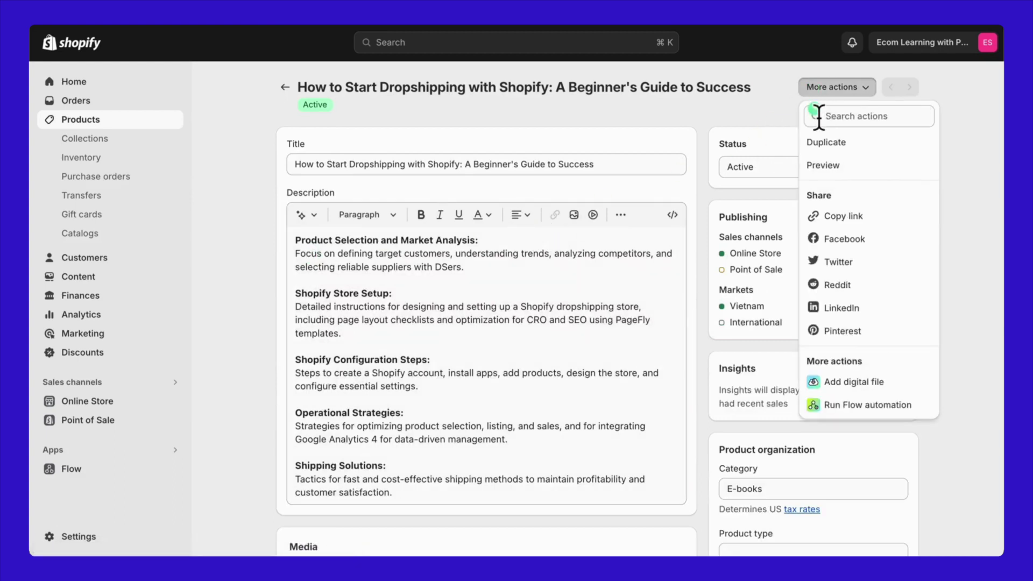
left_click(849, 388)
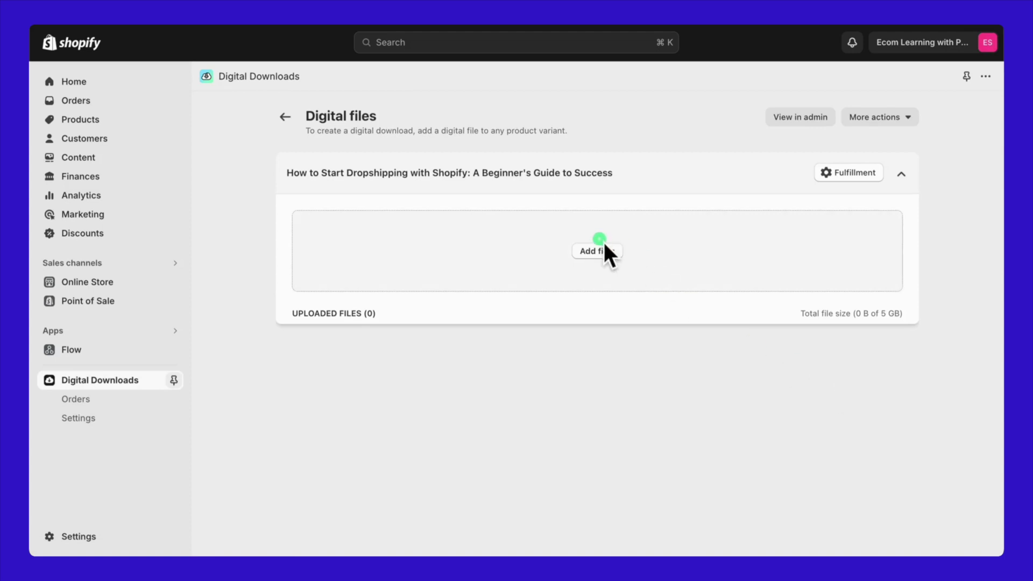
left_click(602, 241)
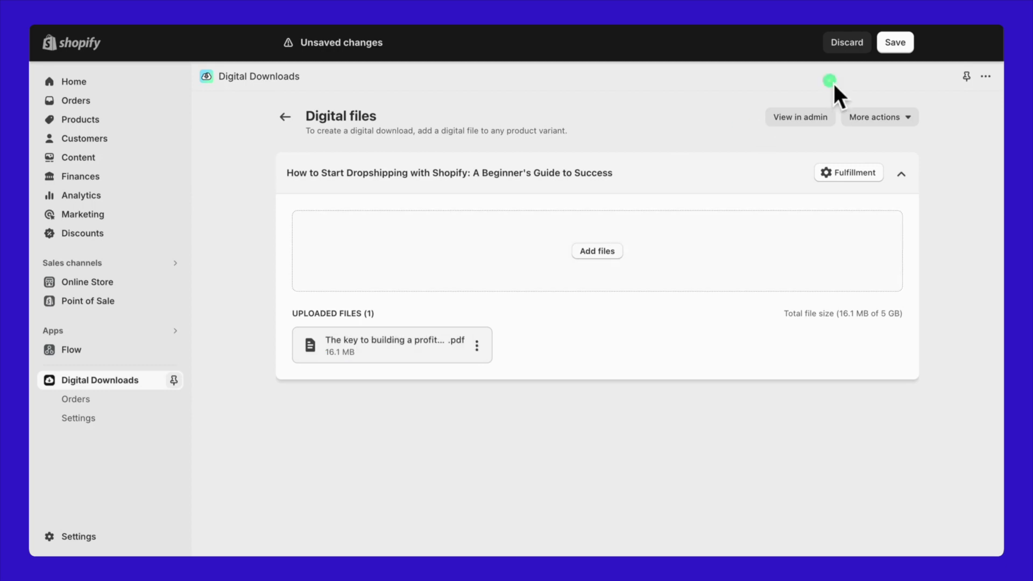
left_click(895, 44)
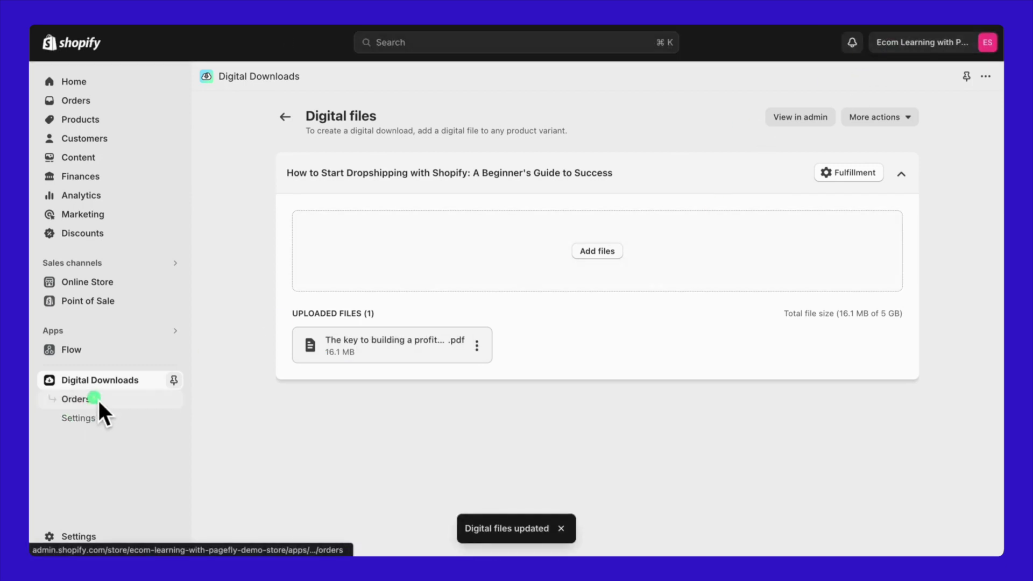
- Go to the Digital Downloads settings and open the Download ready email template
left_click(111, 380)
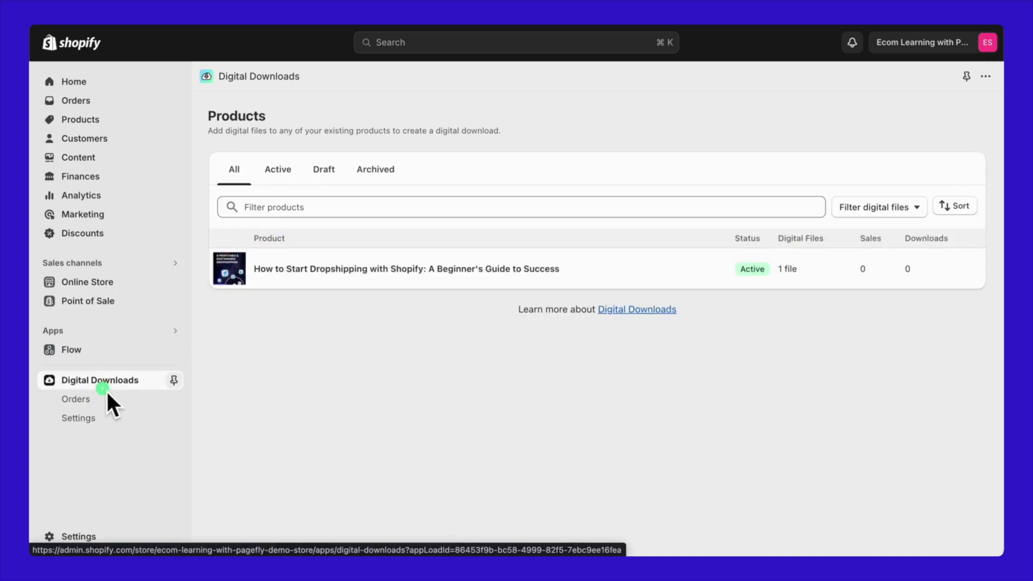
left_click(98, 398)
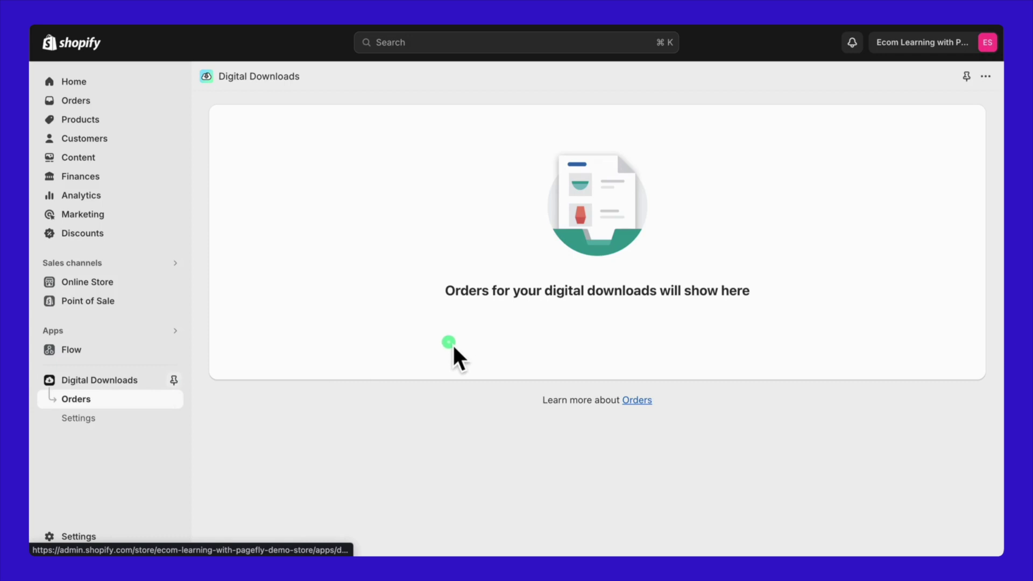
left_click(161, 414)
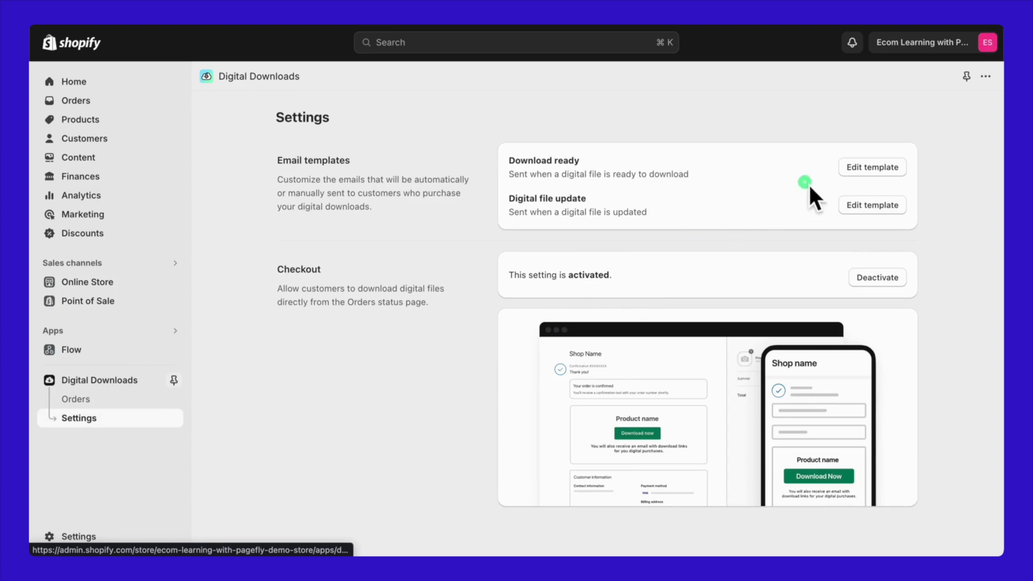
left_click(872, 168)
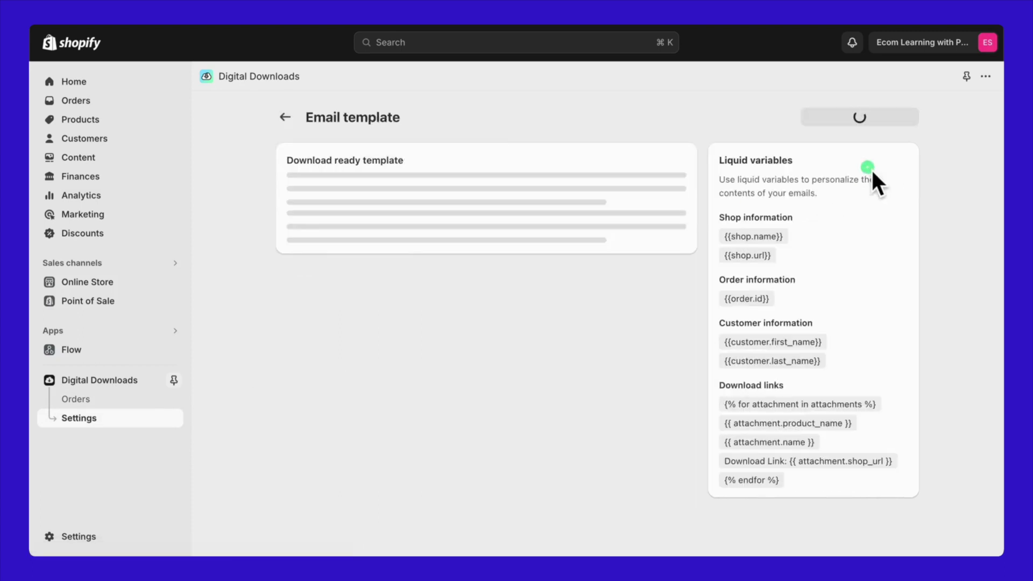
- Review the Download ready body, then return and open the Digital file update template
left_click(570, 294)
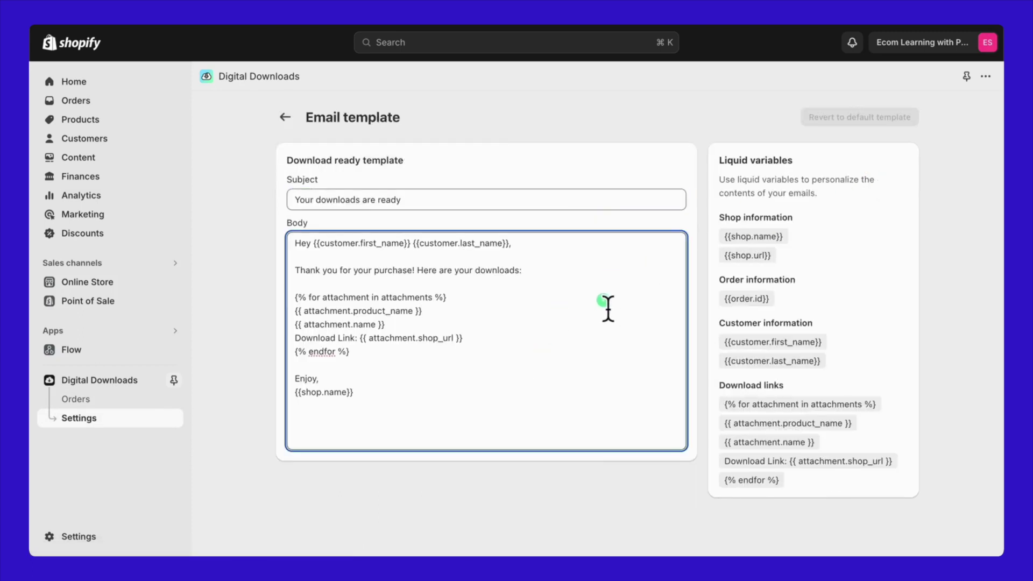
left_click(286, 118)
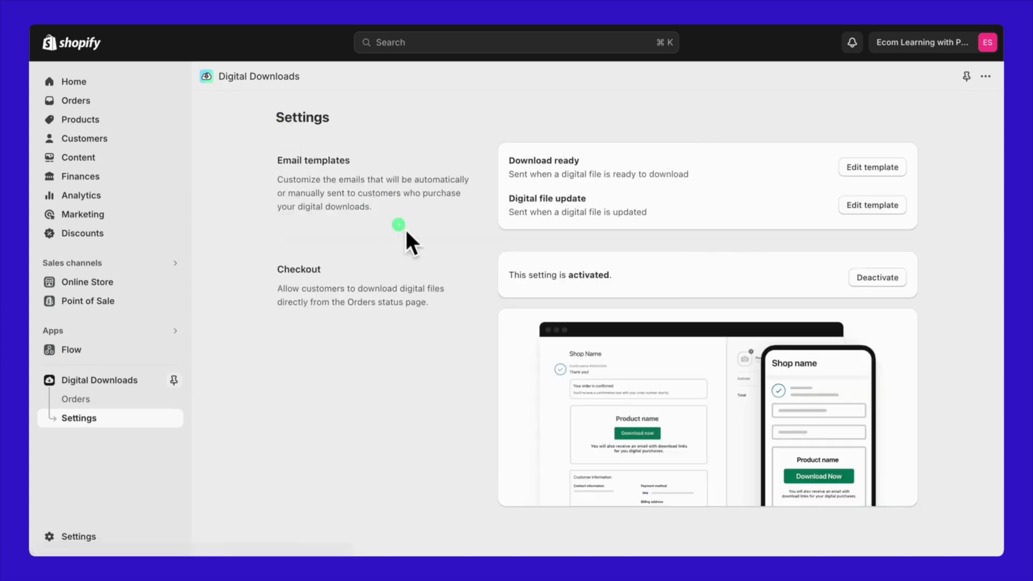
left_click(876, 203)
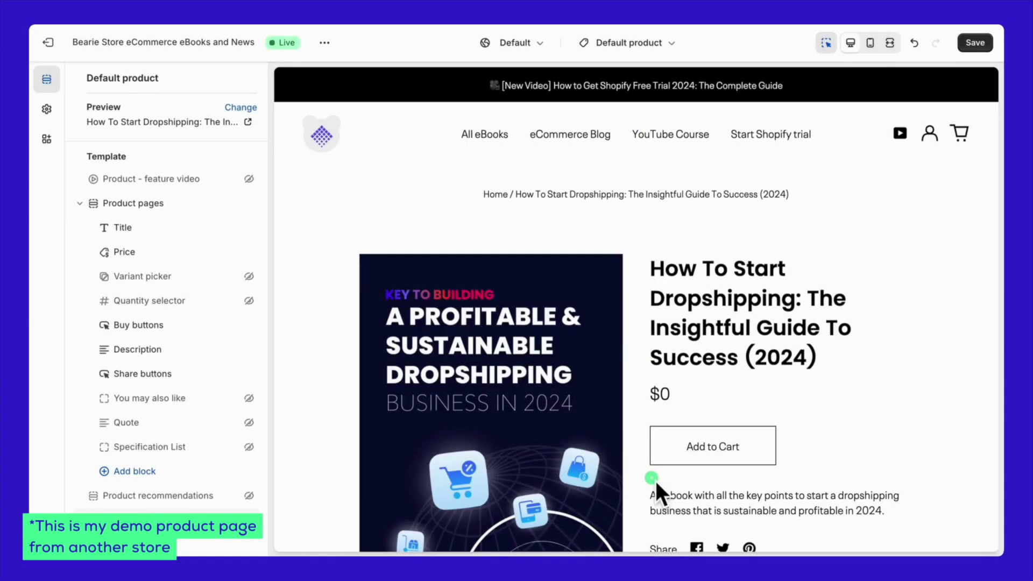
scroll(655, 481, "down", 2)
scroll(655, 479, "down", 3)
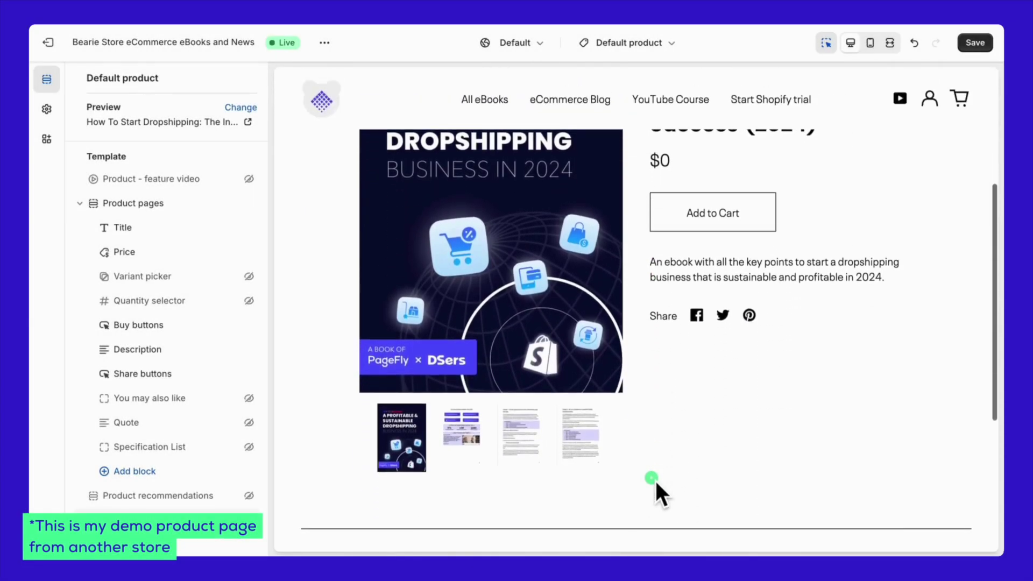
mouse_move(161, 423)
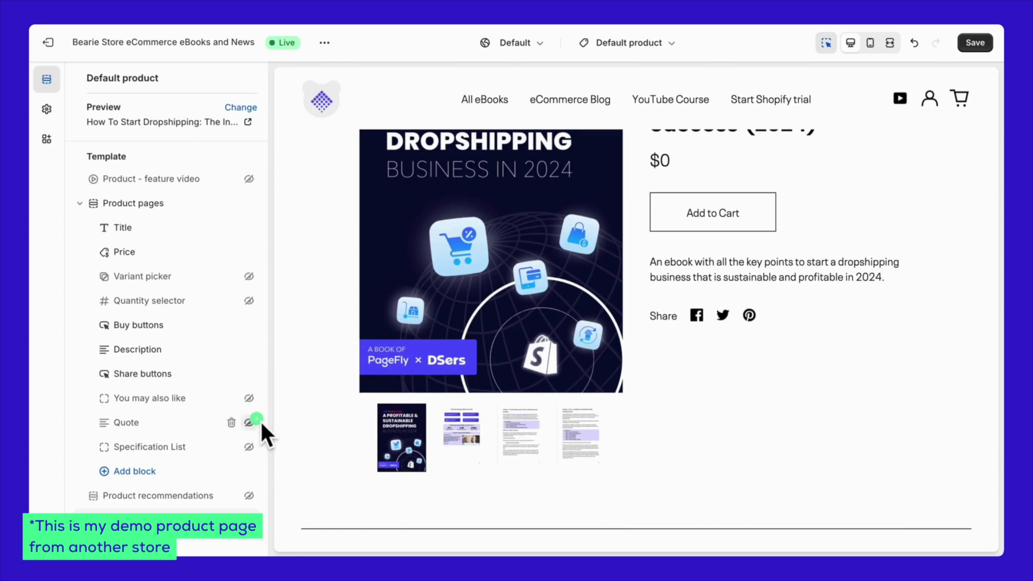
- Unhide the You may also like, Quote, Specification List and Product recommendations sections
left_click(250, 399)
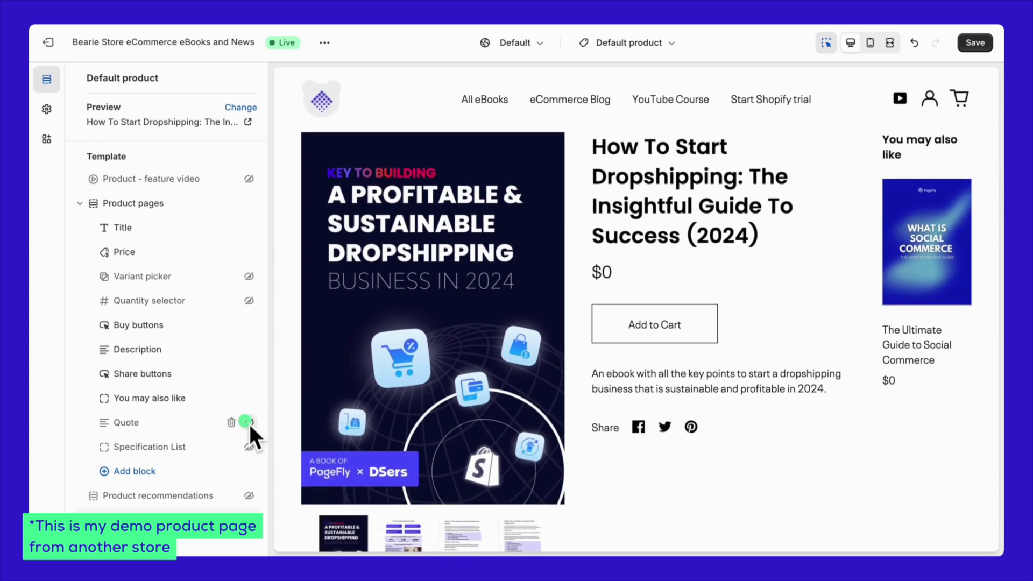
left_click(249, 422)
left_click(327, 441)
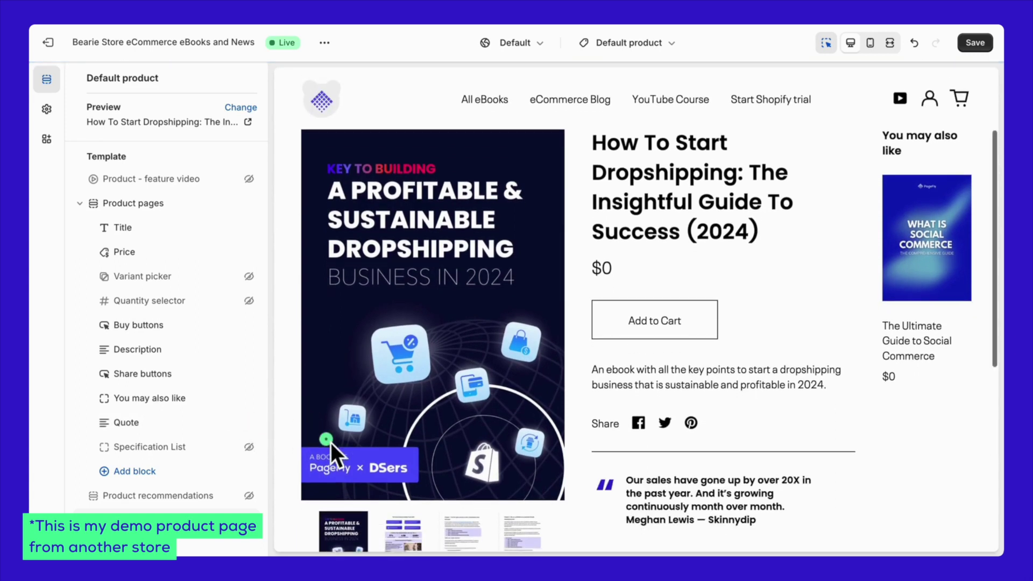
scroll(330, 443, "down", 2)
scroll(331, 443, "down", 2)
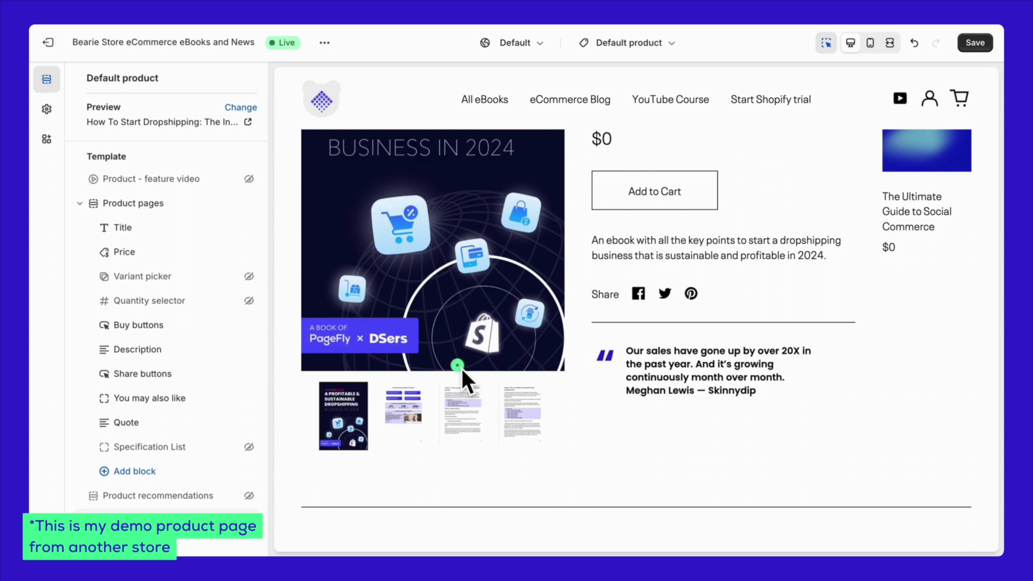
left_click(249, 448)
scroll(339, 425, "down", 1)
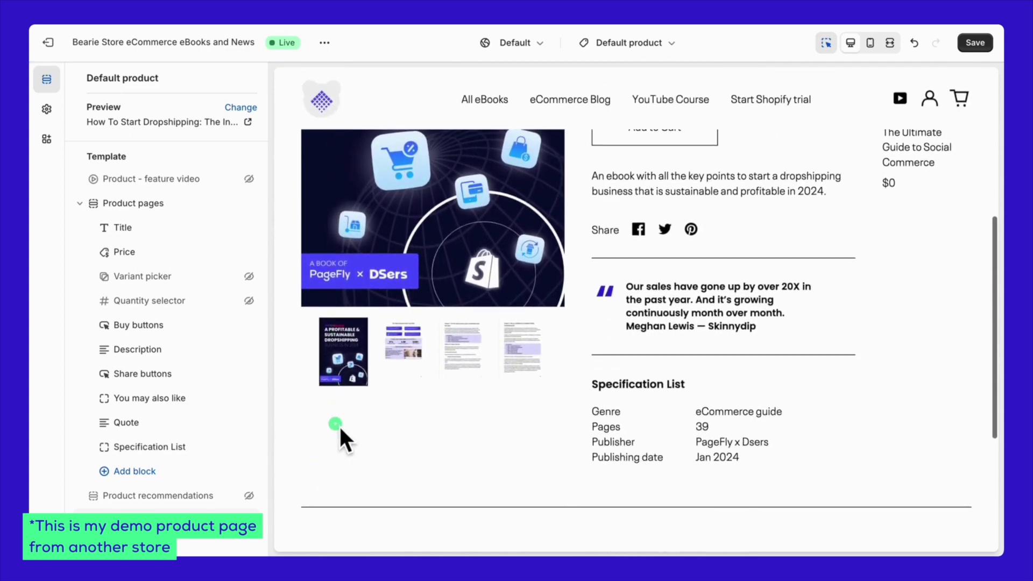
scroll(340, 425, "down", 2)
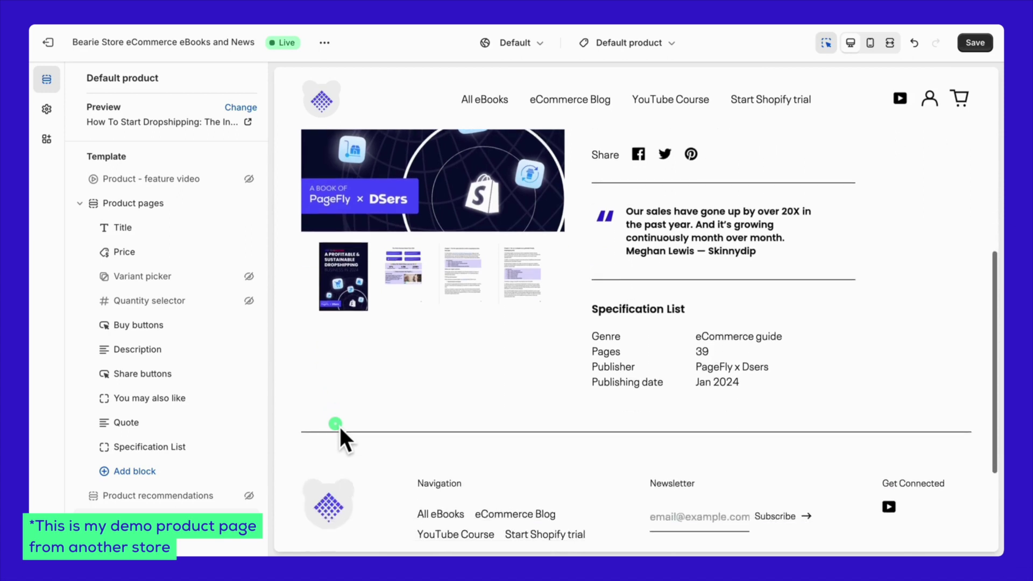
left_click(248, 496)
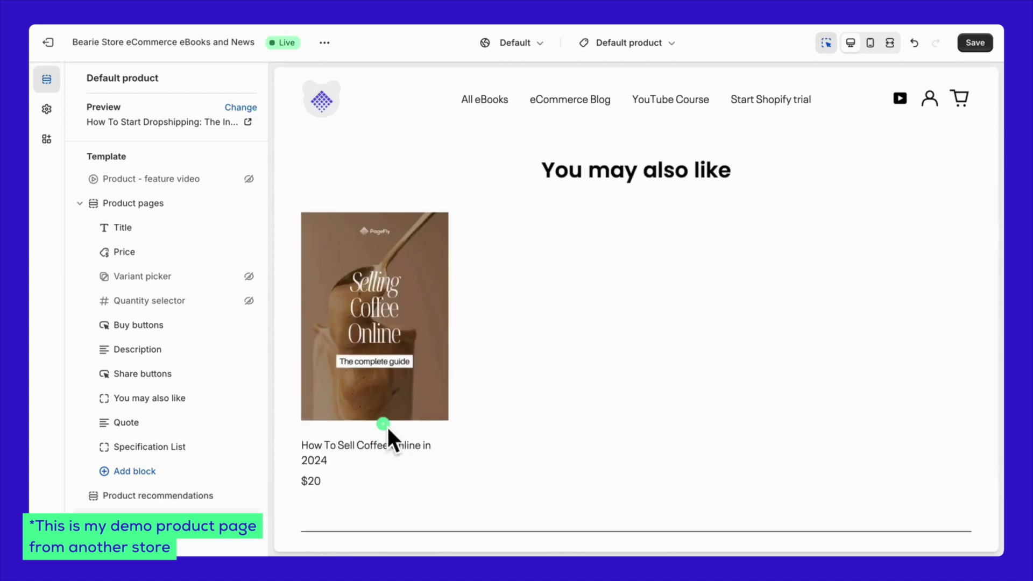
scroll(387, 432, "down", 1)
scroll(234, 446, "down", 4)
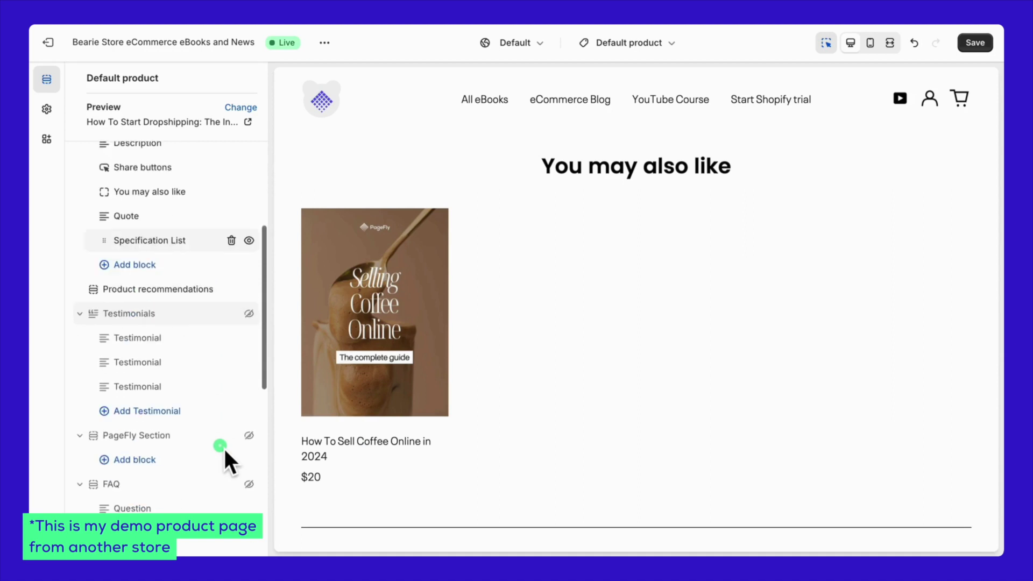
scroll(224, 446, "down", 6)
- Check the Newsletter and Popup section settings, dismissing the preview popup
left_click(172, 313)
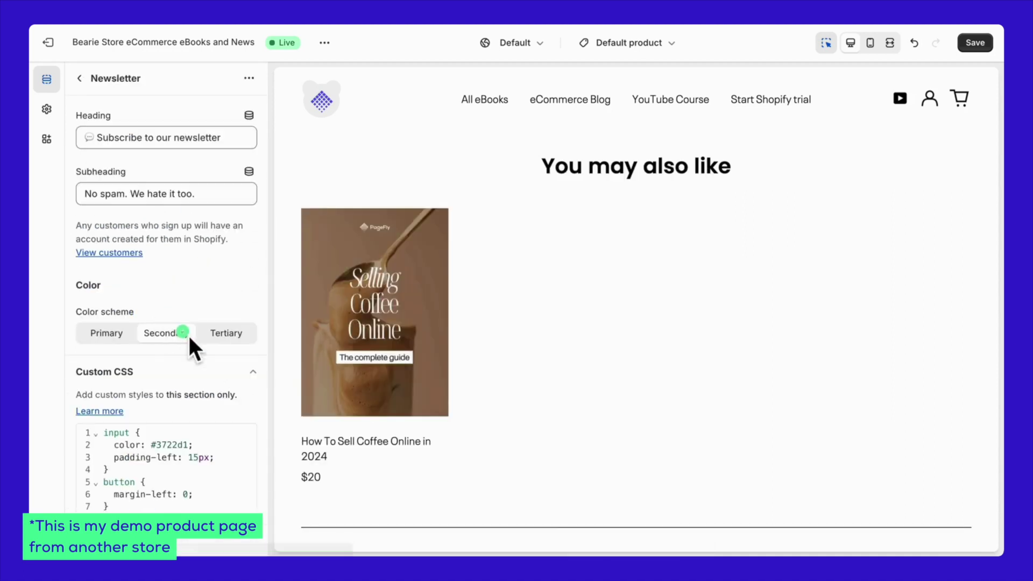
left_click(85, 80)
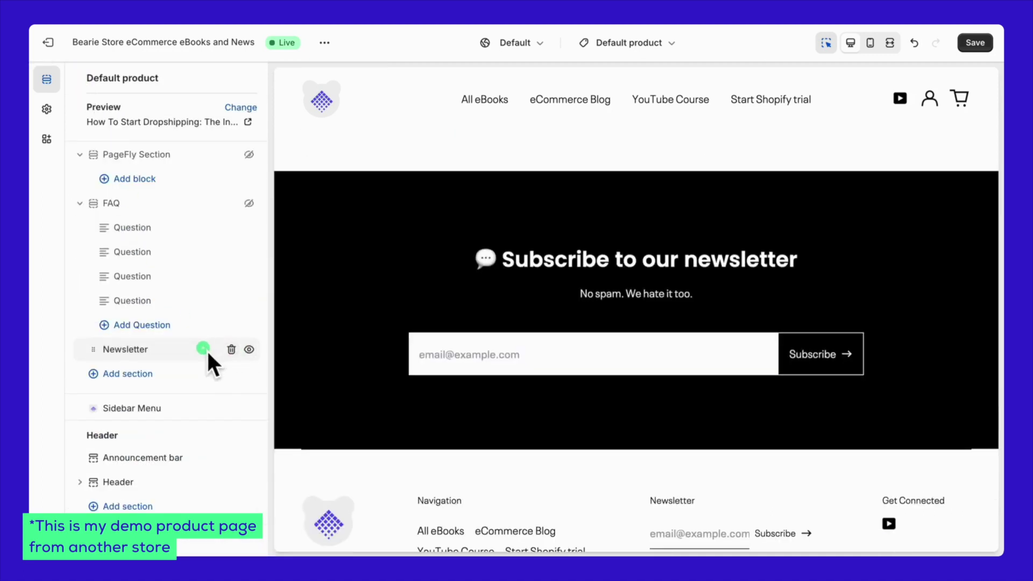
scroll(212, 380, "down", 2)
scroll(215, 404, "down", 1)
left_click(169, 503)
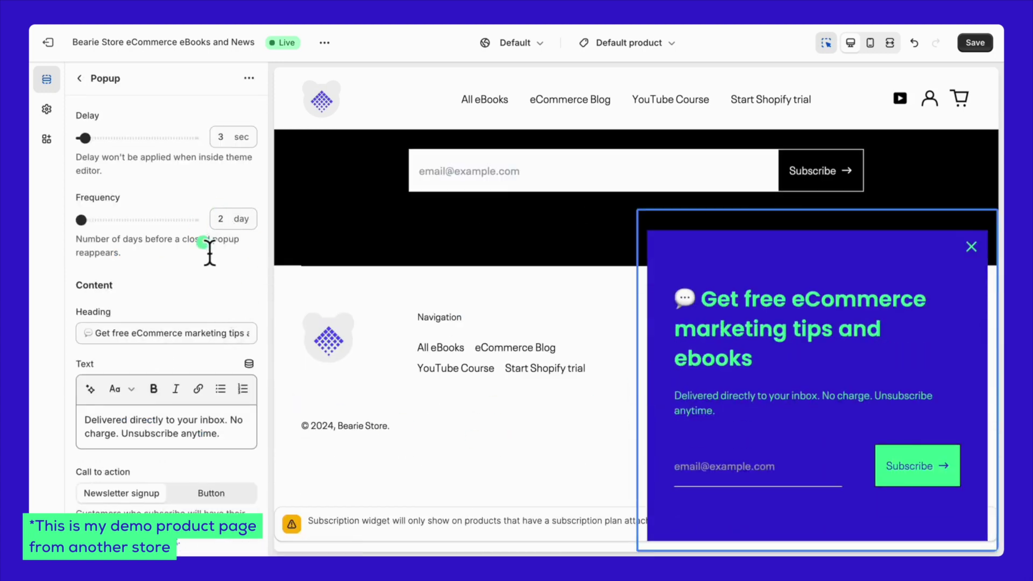
scroll(210, 255, "down", 4)
left_click(973, 247)
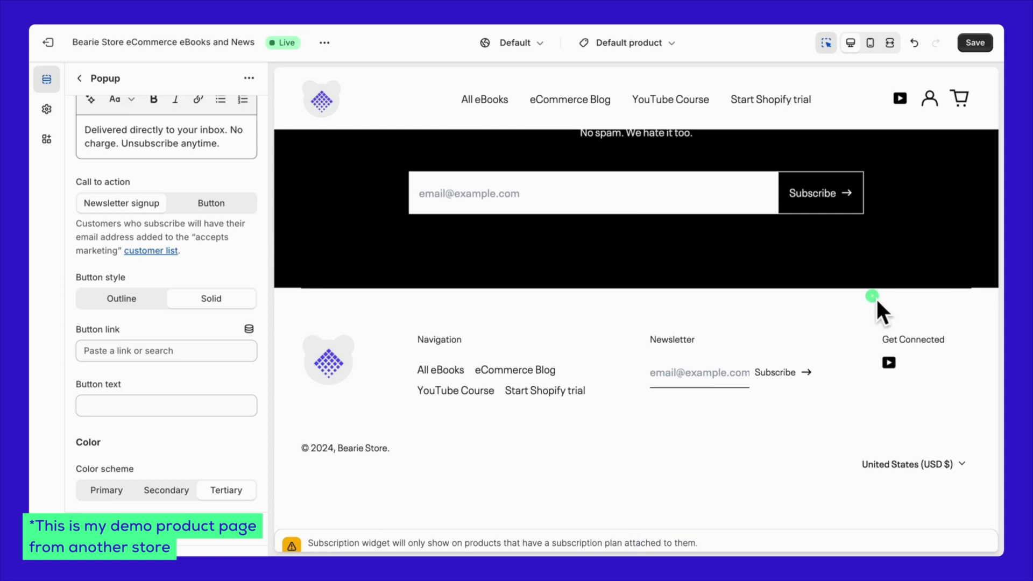
scroll(877, 299, "up", 3)
left_click(80, 78)
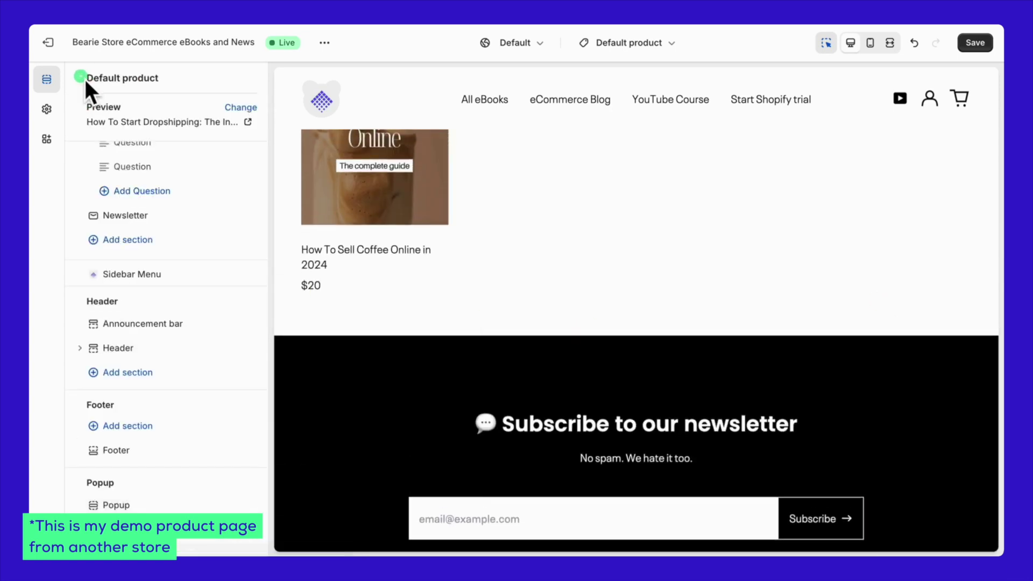
scroll(147, 245, "up", 2)
scroll(146, 245, "up", 2)
scroll(146, 240, "up", 3)
scroll(146, 239, "up", 3)
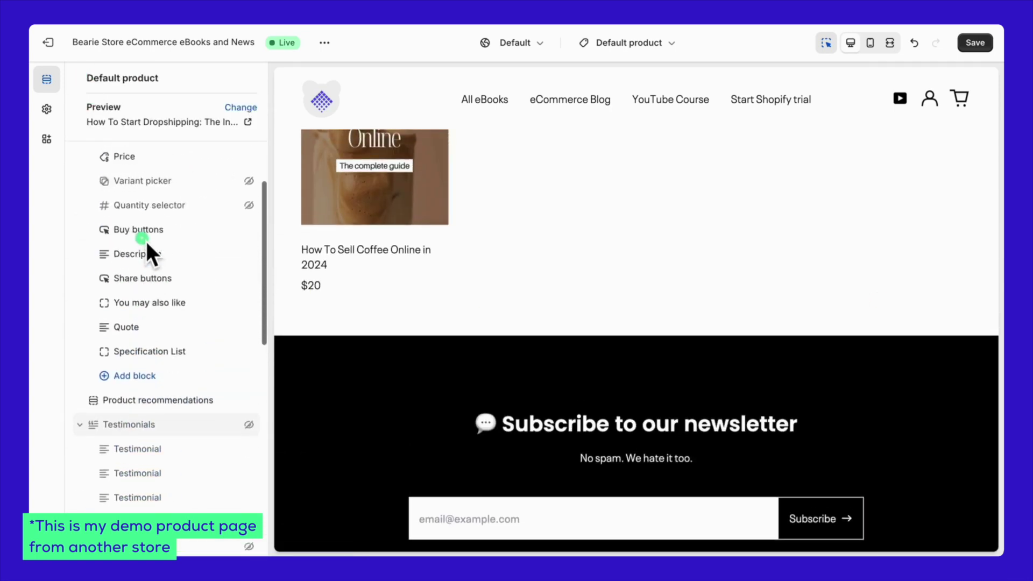
- Unhide the Testimonials section and review its three placeholder quotes
left_click(250, 434)
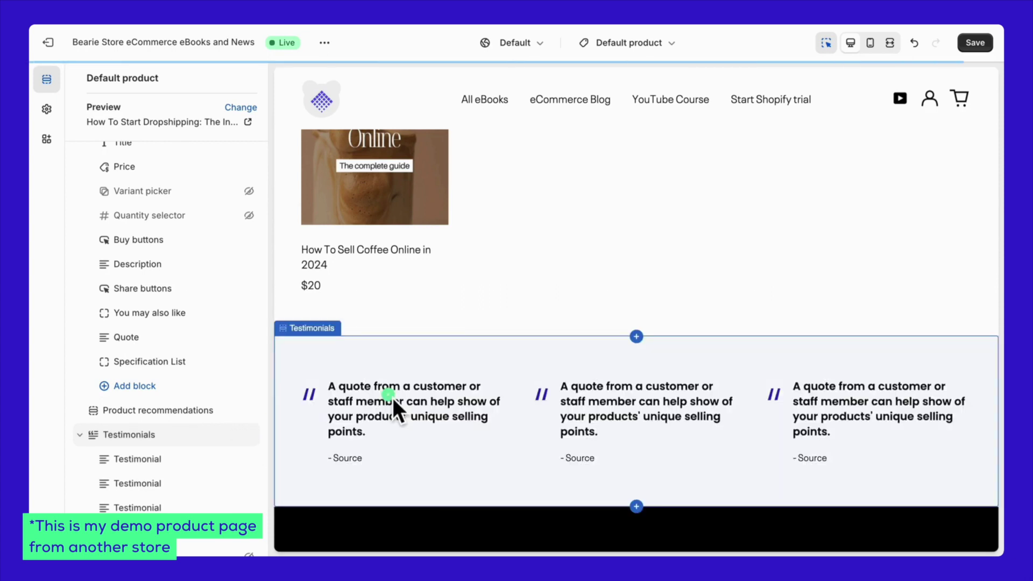
scroll(407, 470, "down", 2)
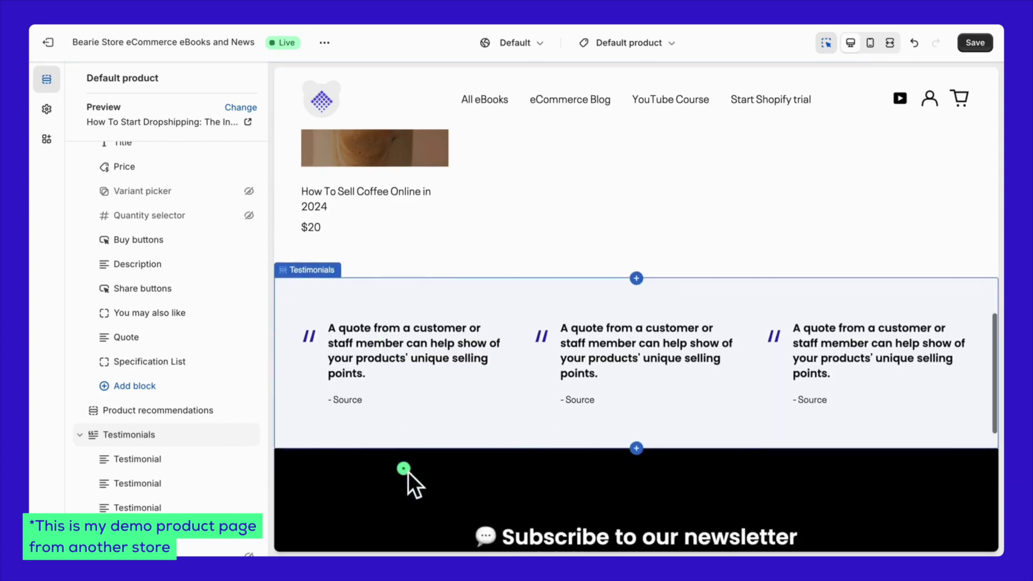
left_click(405, 422)
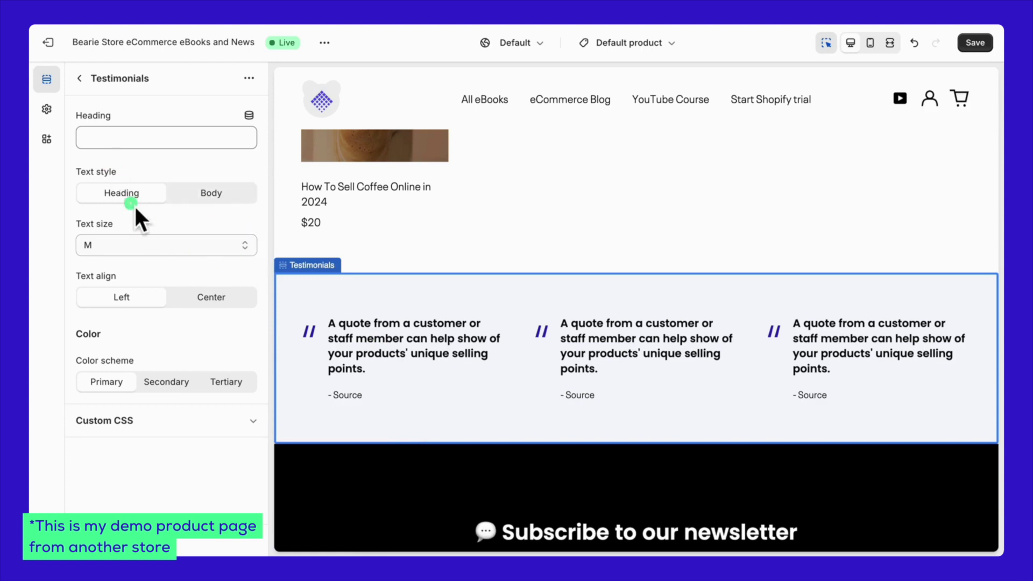
left_click(79, 78)
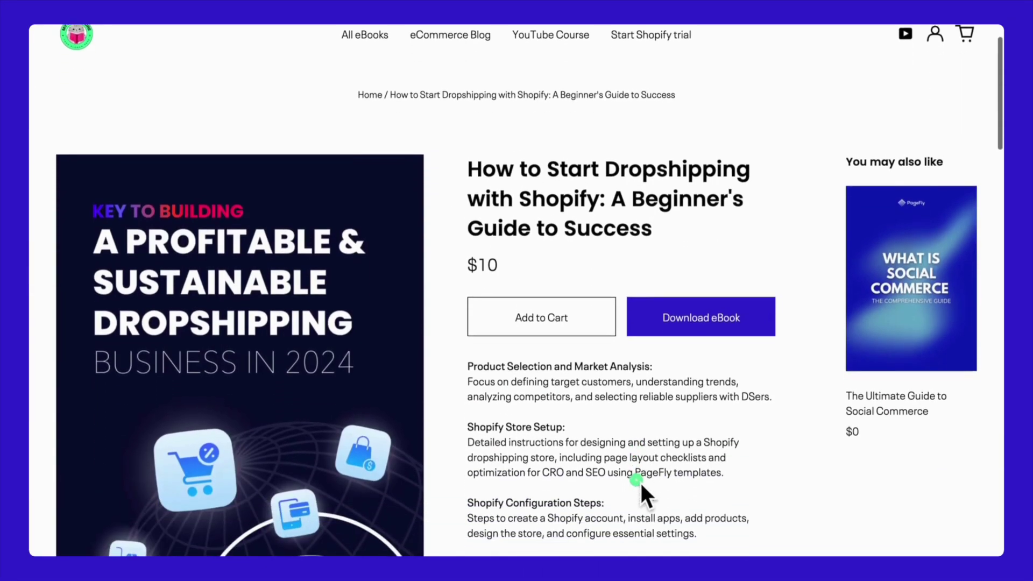
scroll(642, 483, "down", 1)
scroll(641, 484, "down", 1)
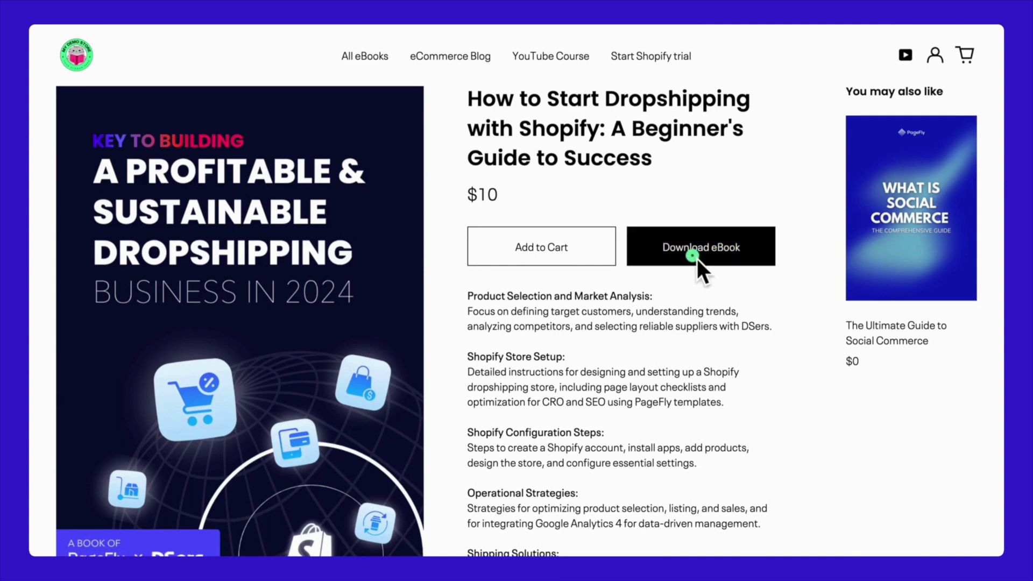
- Add the 'How to Start Dropshipping with Shopify' ebook to the cart for test order #1010
left_click(592, 258)
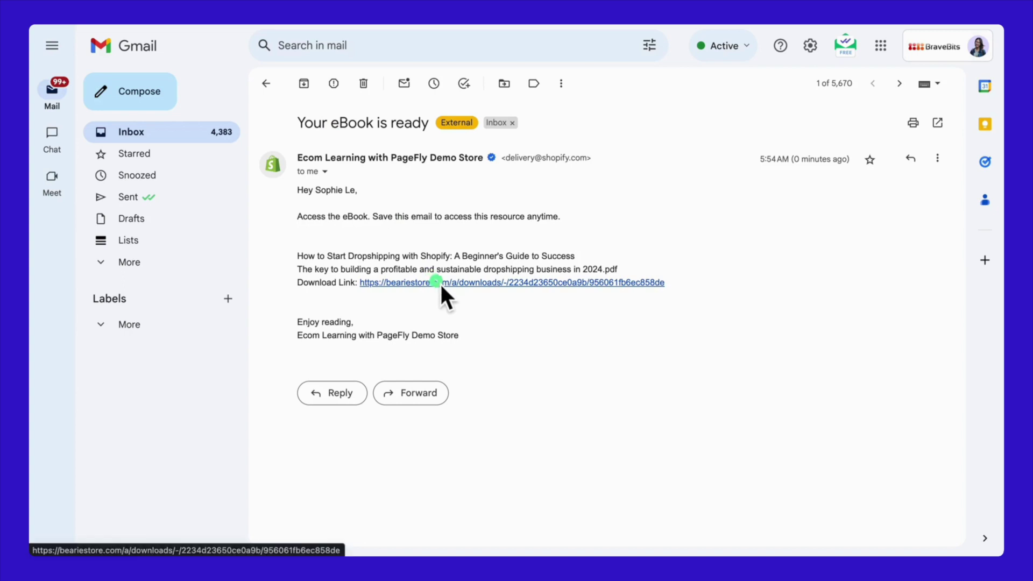
- Follow the email's Download Link to the 15.3 MB ebook PDF download page
left_click(440, 282)
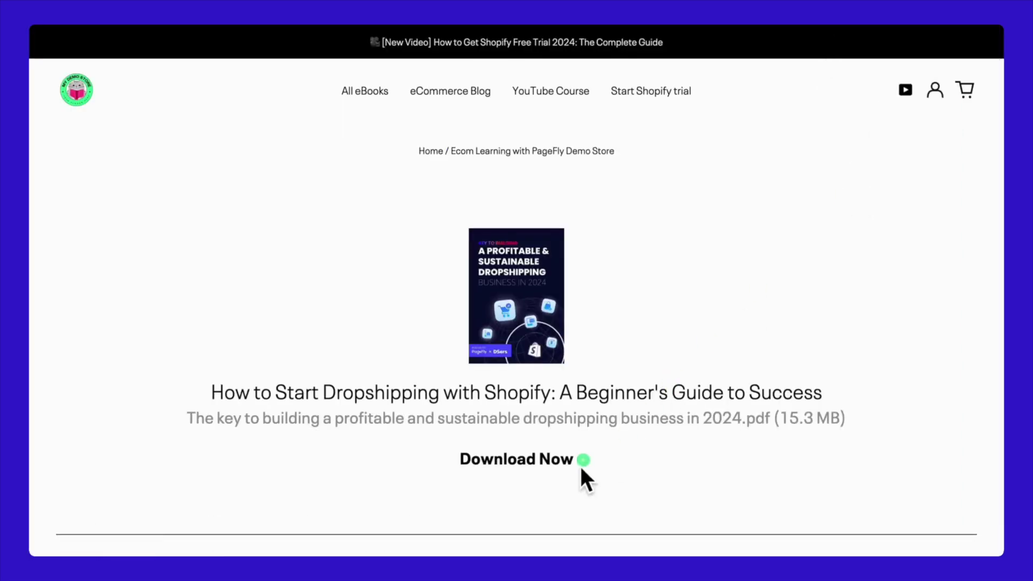
scroll(546, 463, "down", 1)
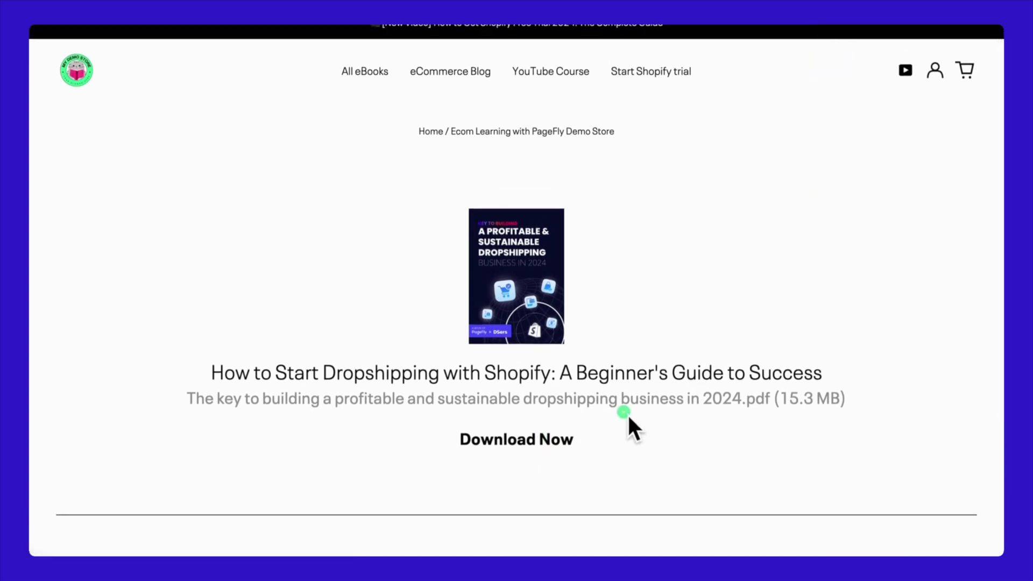
- Download the 57-page dropshipping ebook PDF and view it from the cover to Chapter 1
left_click(626, 427)
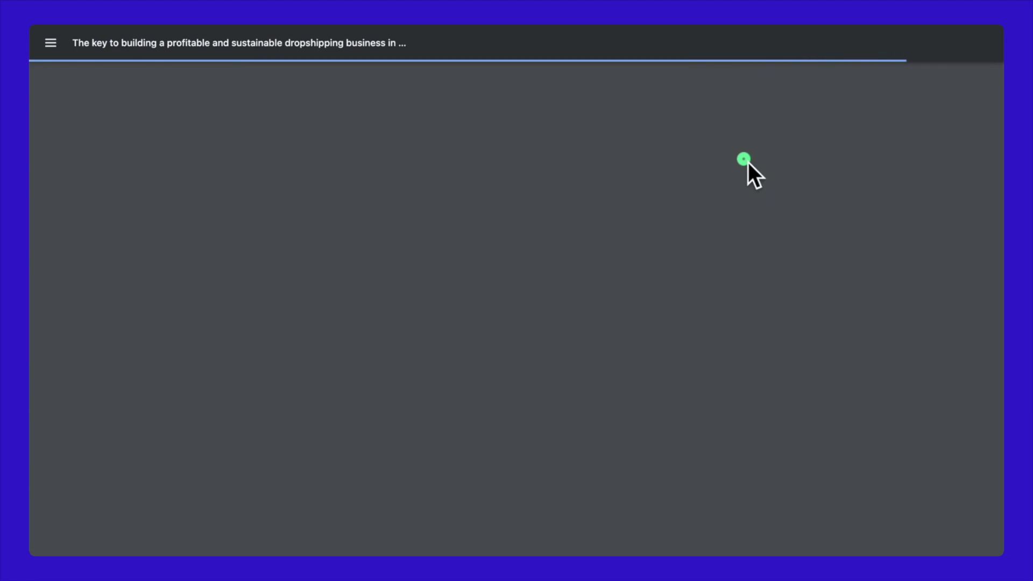
scroll(748, 162, "down", 2)
scroll(748, 162, "down", 2)
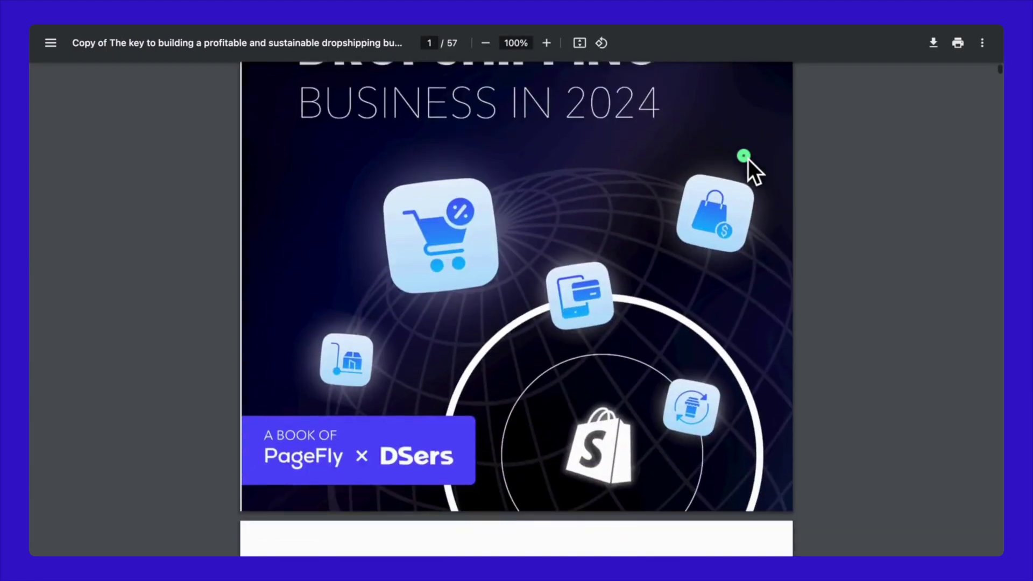
scroll(749, 159, "down", 5)
scroll(747, 157, "down", 3)
scroll(747, 158, "down", 3)
scroll(747, 157, "down", 3)
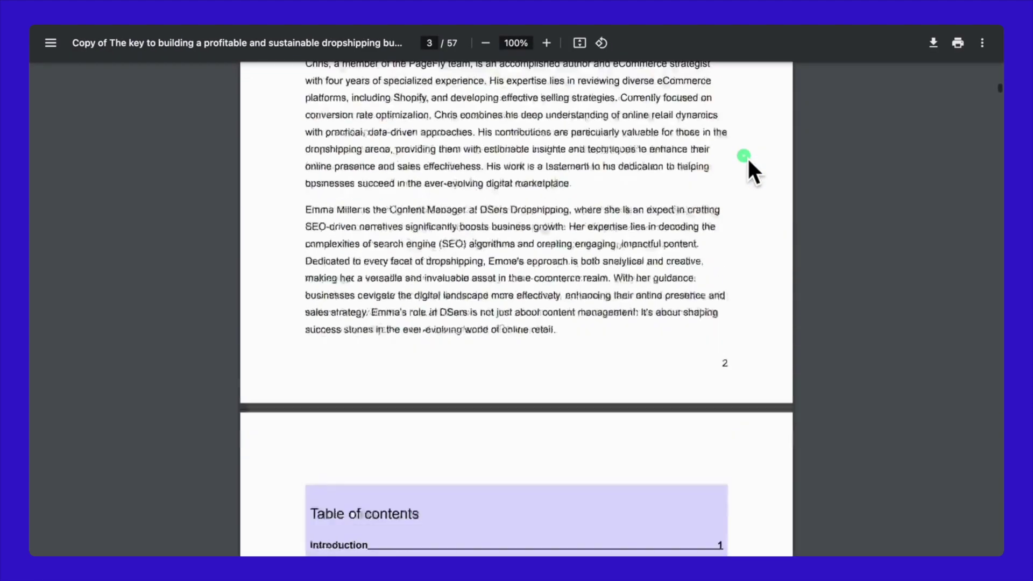
scroll(747, 157, "down", 3)
scroll(749, 152, "down", 3)
scroll(759, 145, "down", 6)
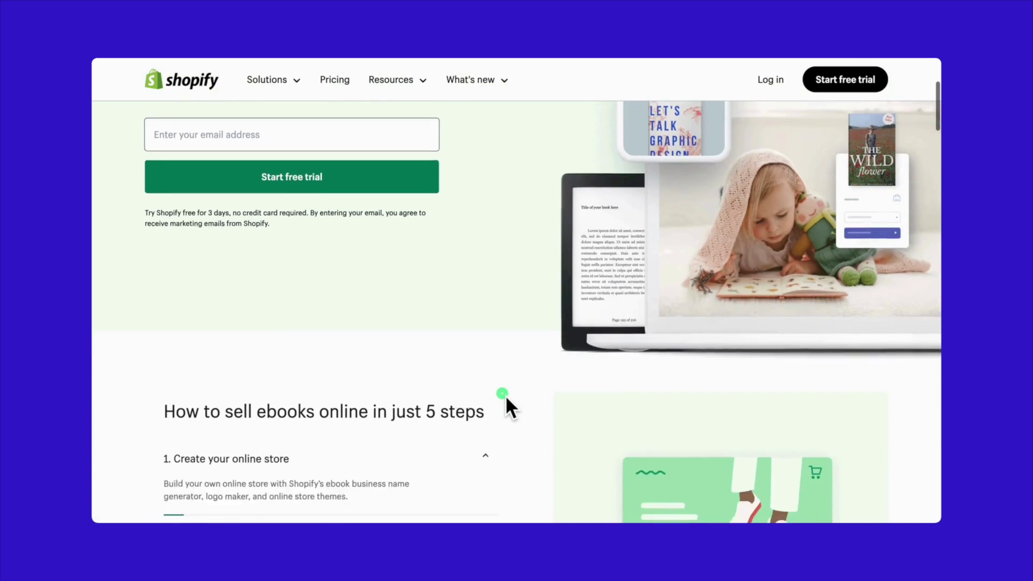
scroll(506, 394, "down", 2)
scroll(506, 395, "down", 2)
scroll(505, 394, "down", 1)
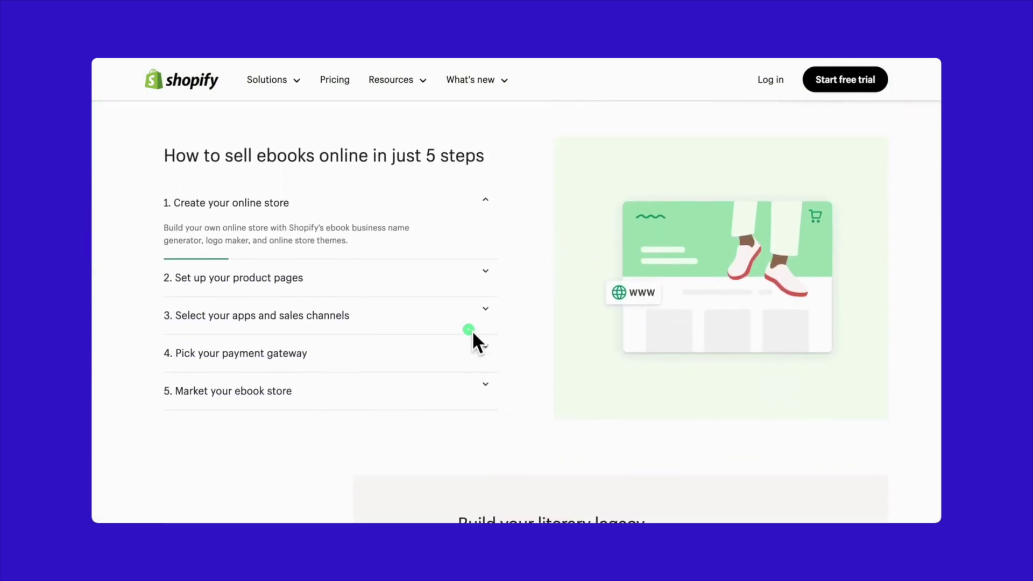